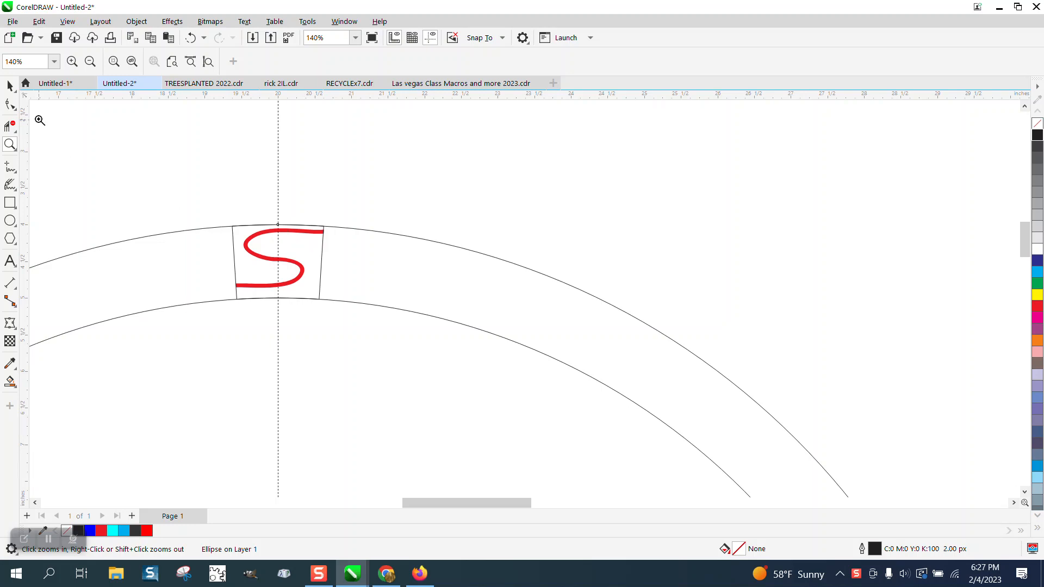
- Move the topmost wedge-shaped outline around the red S 22 inches to the right, off the page
{"action": "left_click", "coordinate": [10, 86]}
{"action": "left_click", "coordinate": [278, 223]}
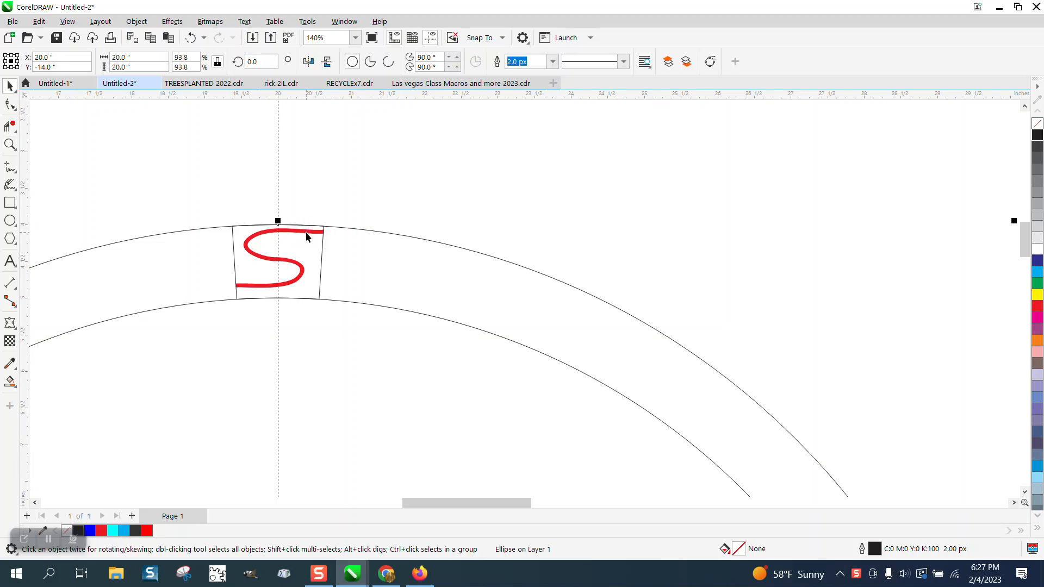
{"action": "left_click", "coordinate": [306, 233]}
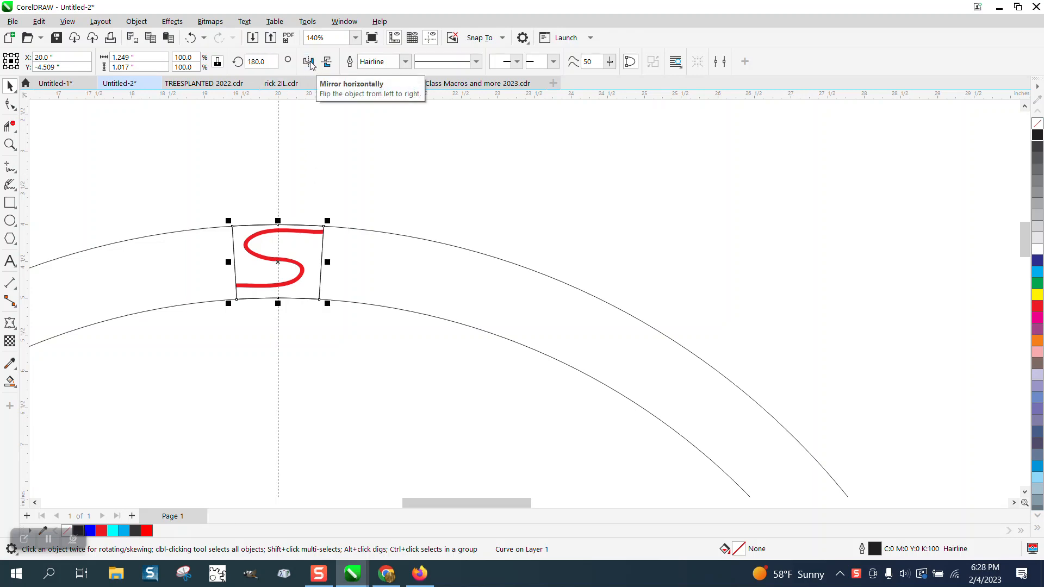
{"action": "left_click", "coordinate": [330, 200]}
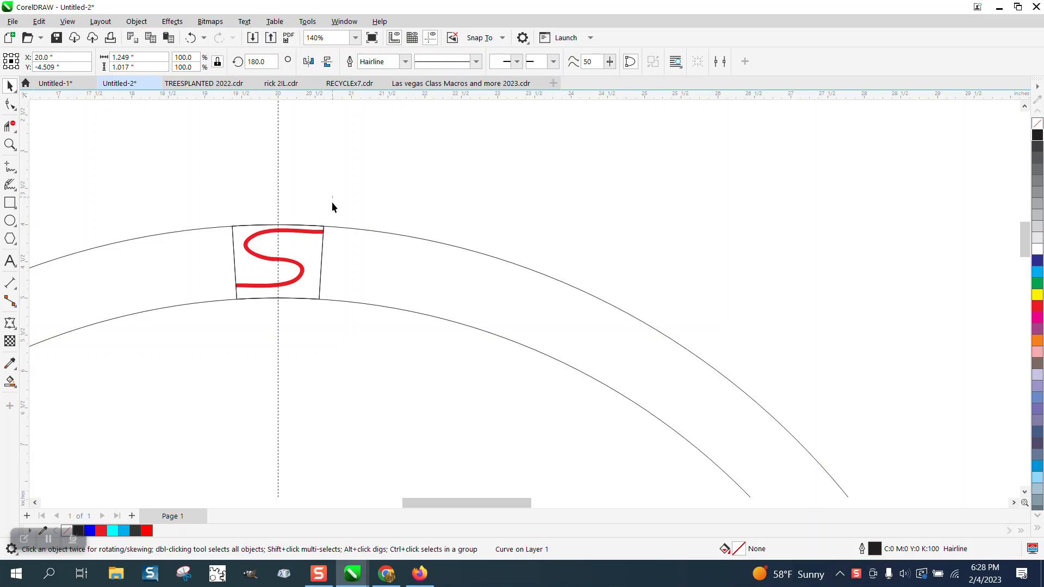
{"action": "left_click", "coordinate": [324, 240]}
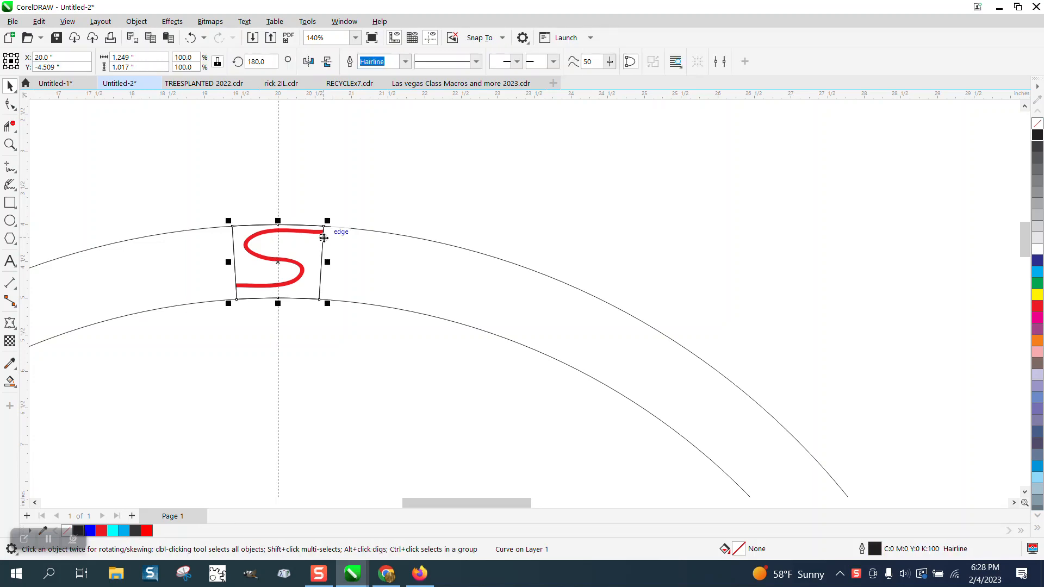
{"action": "key", "text": "ctrl+d"}
- Set the nudge distance to 1 inch and move the remaining wedge-shaped outline up by that amount
{"action": "scroll", "coordinate": [326, 240], "scroll_direction": "down", "scroll_amount": 1}
{"action": "left_click", "coordinate": [400, 118]}
{"action": "left_click", "coordinate": [435, 61]}
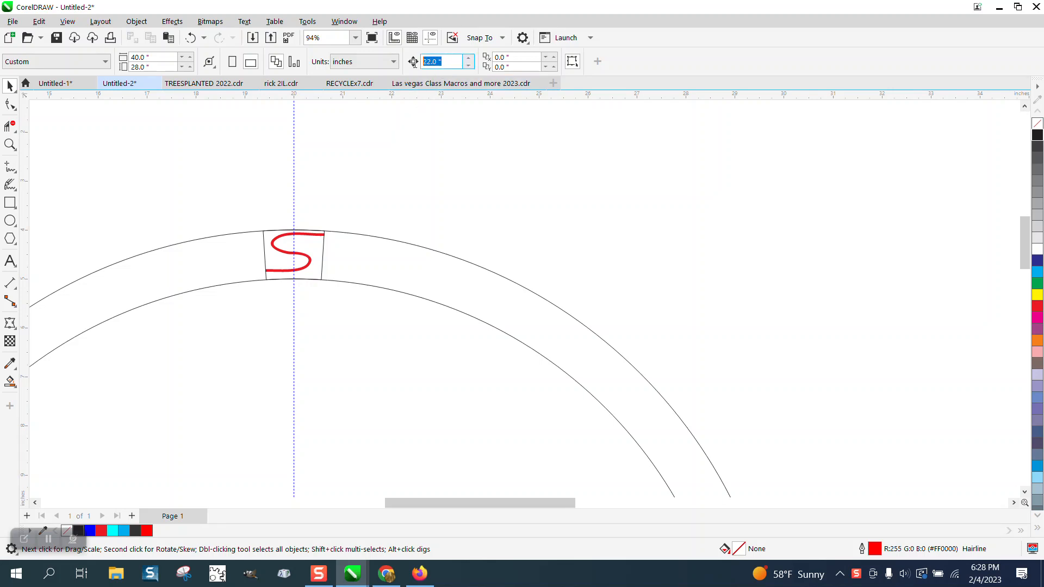
{"action": "type", "text": "1"}
{"action": "left_click", "coordinate": [324, 249]}
{"action": "key", "text": "Up"}
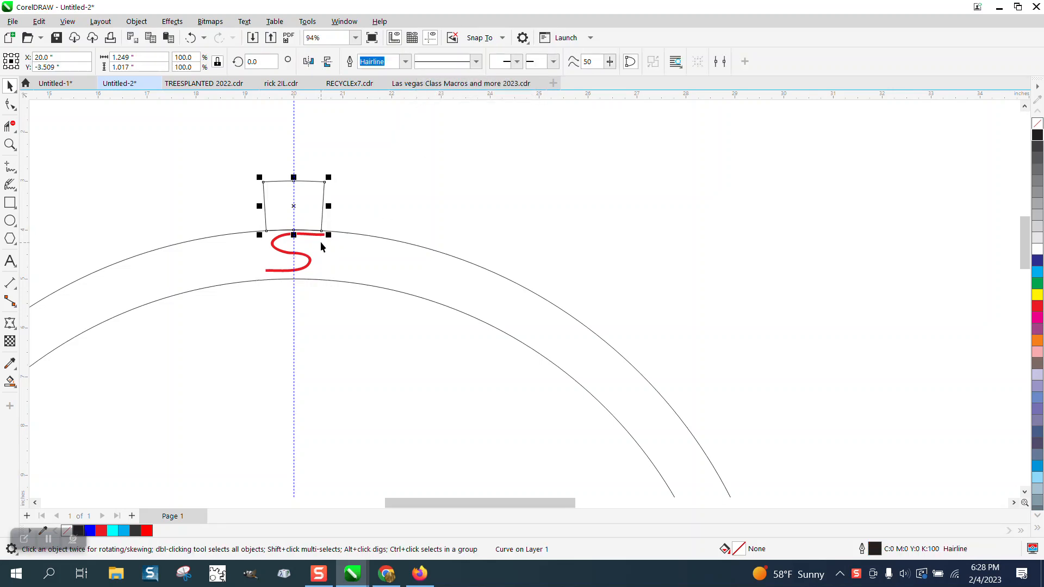
- Create a horizontally mirrored copy of the red S over the original and fill the copy with cyan
{"action": "left_click", "coordinate": [319, 236]}
{"action": "left_click", "coordinate": [344, 228]}
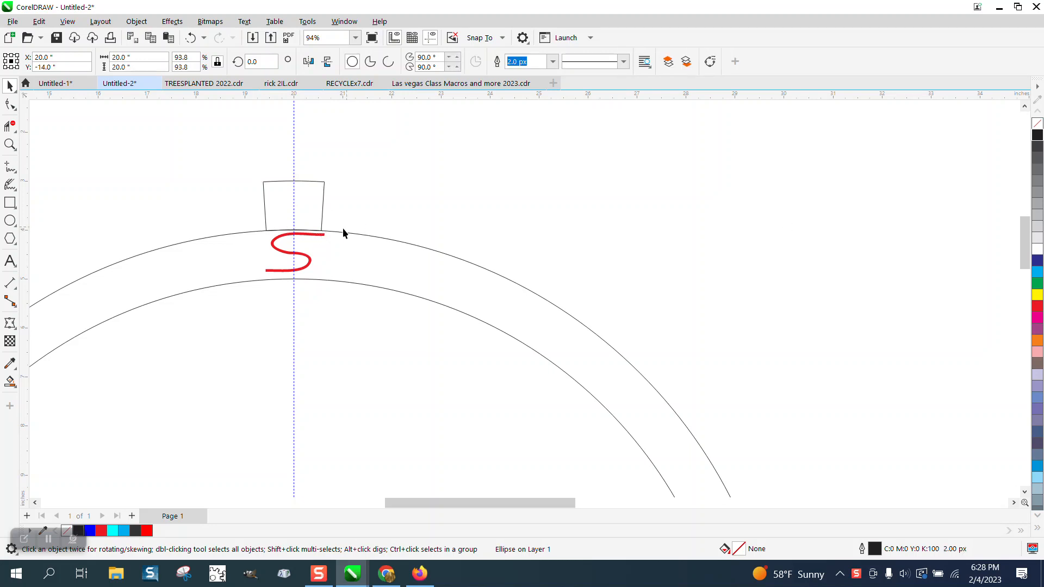
{"action": "left_click", "coordinate": [322, 236]}
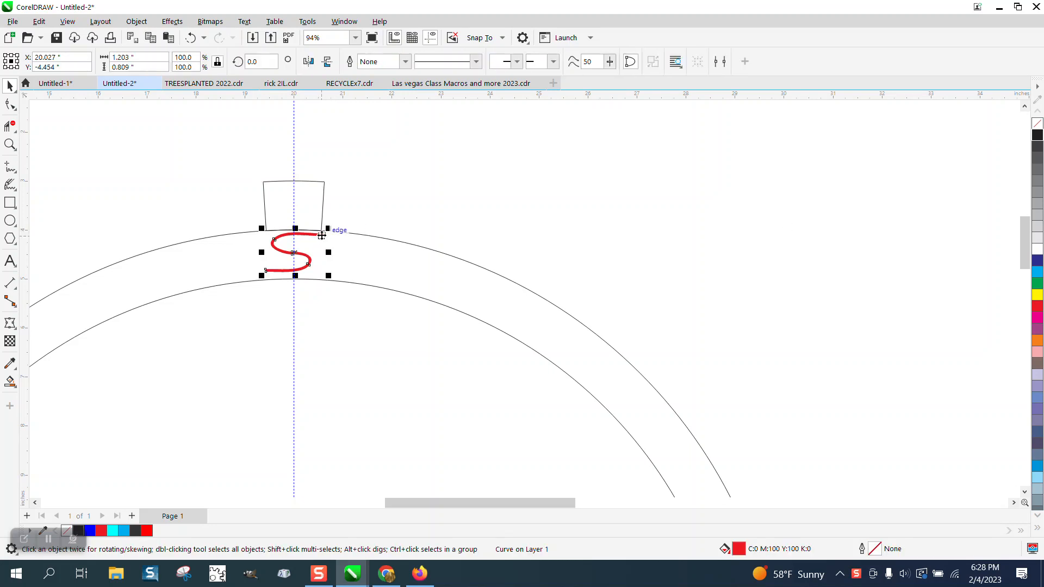
{"action": "left_click", "coordinate": [309, 62]}
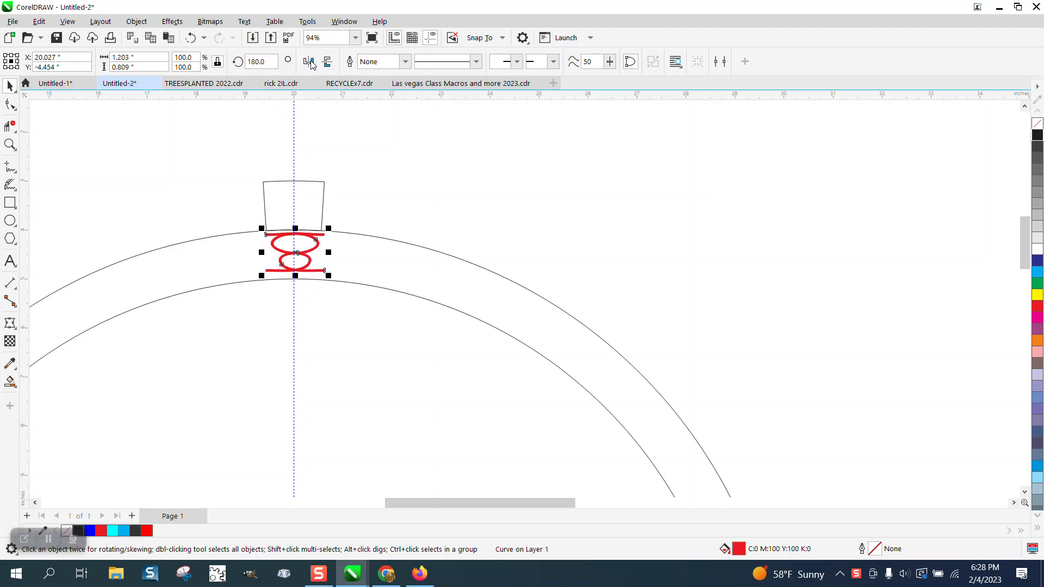
{"action": "left_click", "coordinate": [1039, 272]}
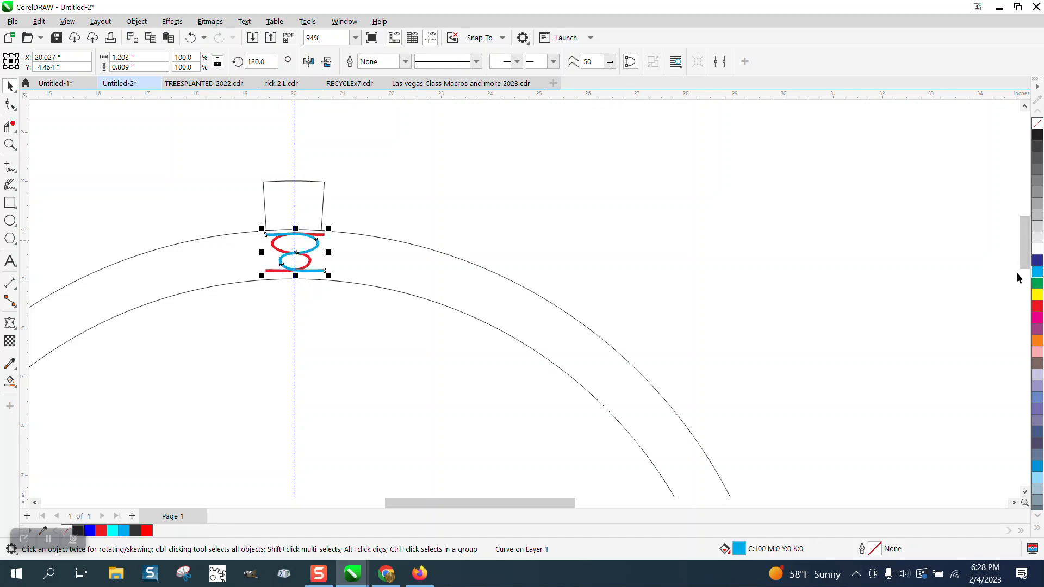
- Group the red S with its cyan mirrored copy
{"action": "left_click", "coordinate": [10, 145]}
{"action": "left_click_drag", "start_coordinate": [267, 226], "coordinate": [346, 288]}
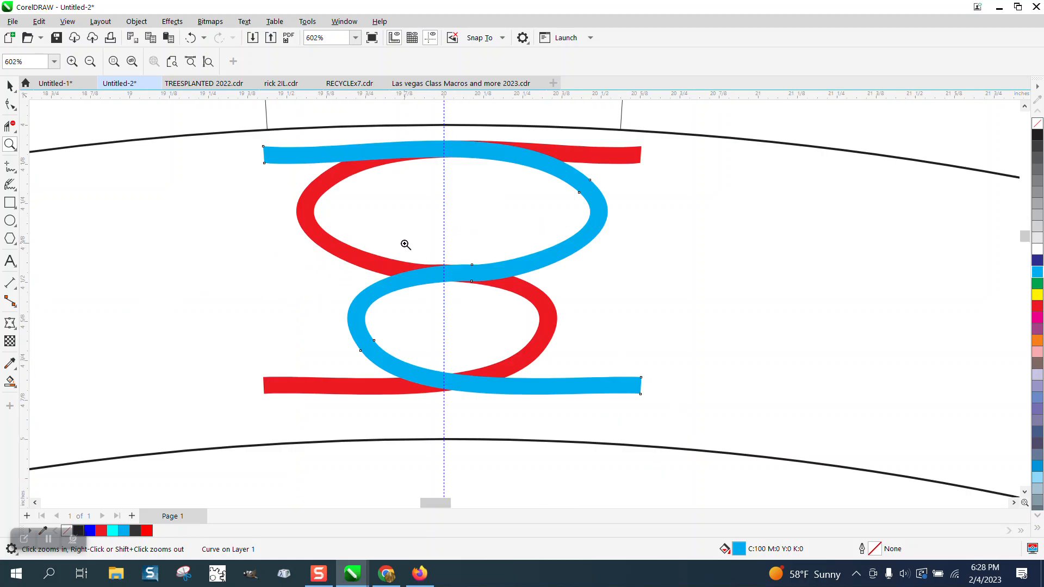
{"action": "scroll", "coordinate": [391, 239], "scroll_direction": "down", "scroll_amount": 1}
{"action": "left_click", "coordinate": [10, 85]}
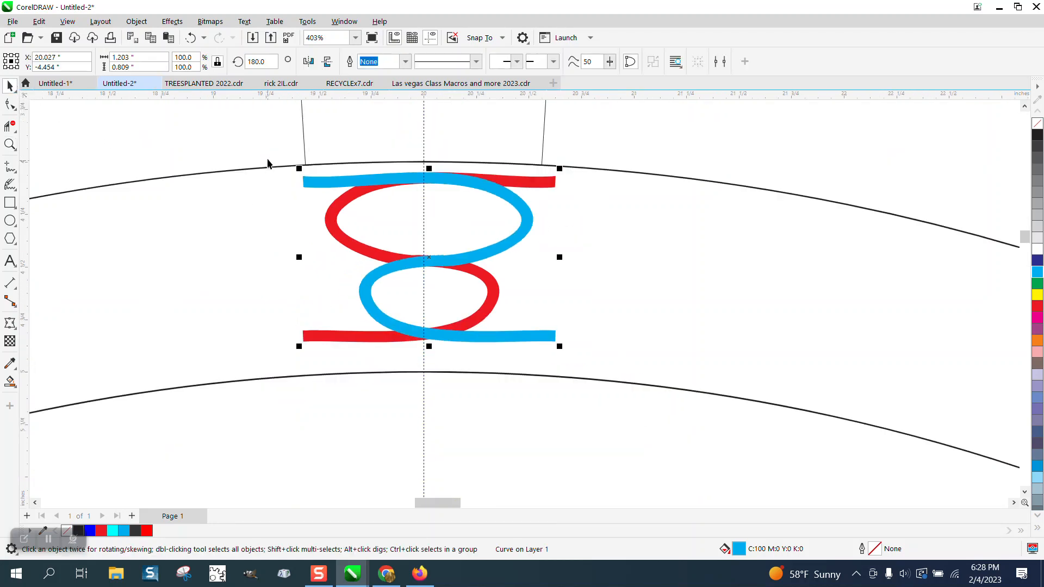
{"action": "left_click_drag", "start_coordinate": [268, 154], "coordinate": [632, 403]}
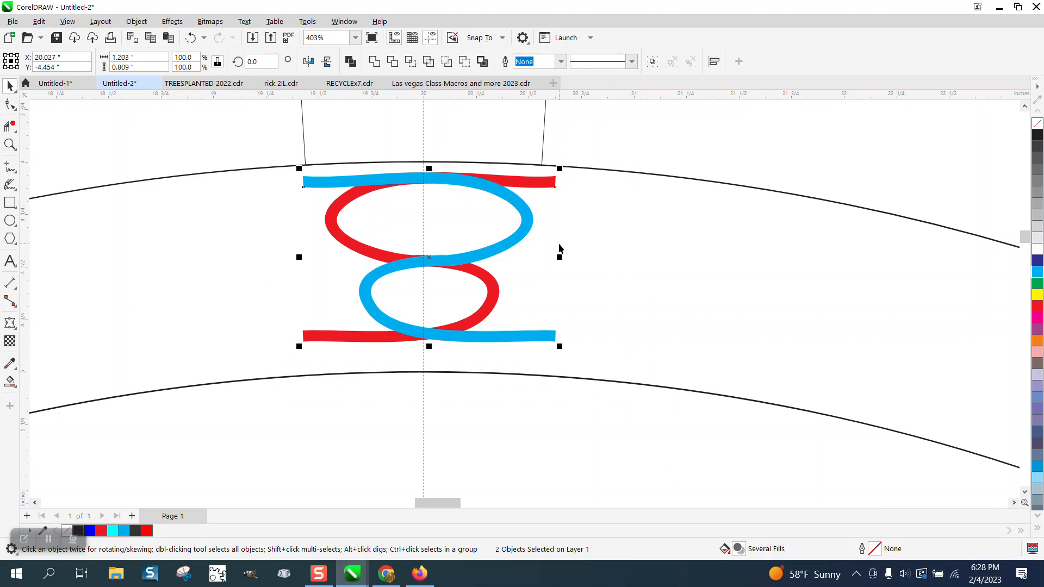
{"action": "key", "text": "ctrl+g"}
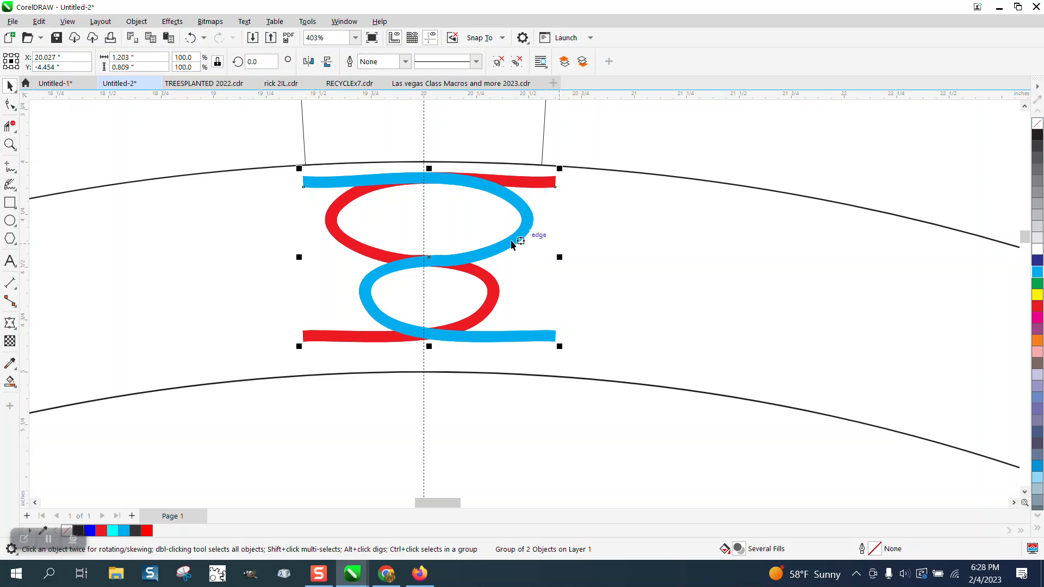
- Move the S group's rotation centre to the centre of the circles, where the two guidelines cross
{"action": "scroll", "coordinate": [434, 242], "scroll_direction": "down", "scroll_amount": 4}
{"action": "scroll", "coordinate": [434, 243], "scroll_direction": "down", "scroll_amount": 6}
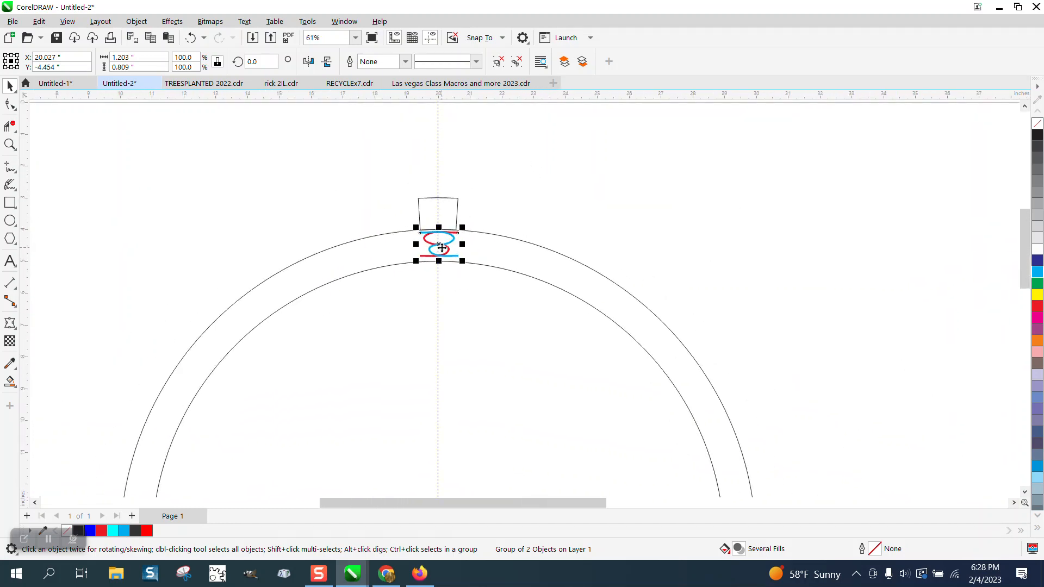
{"action": "left_click", "coordinate": [441, 246]}
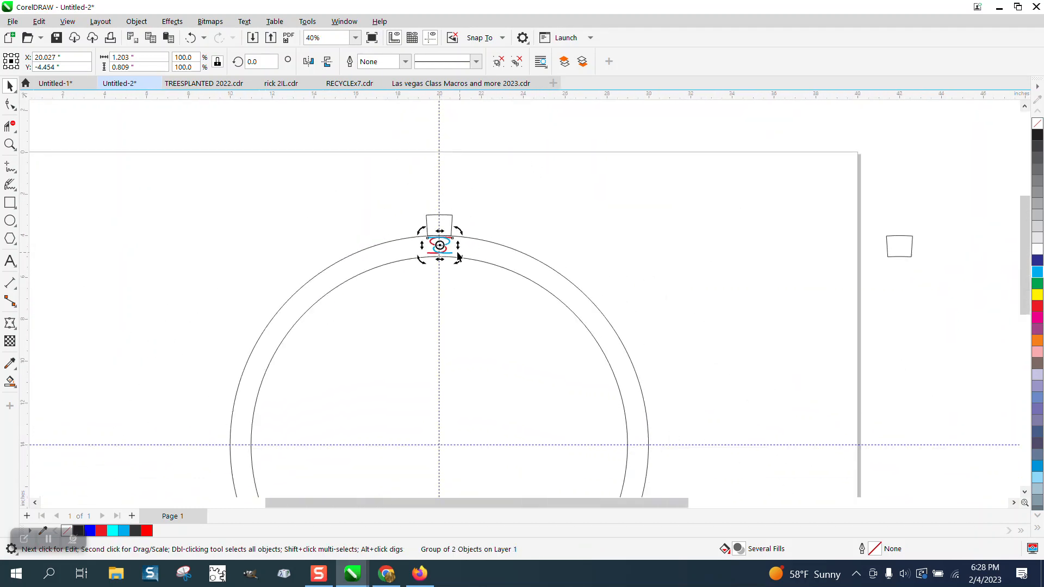
{"action": "left_click_drag", "start_coordinate": [441, 245], "coordinate": [440, 443]}
{"action": "left_click", "coordinate": [451, 240]}
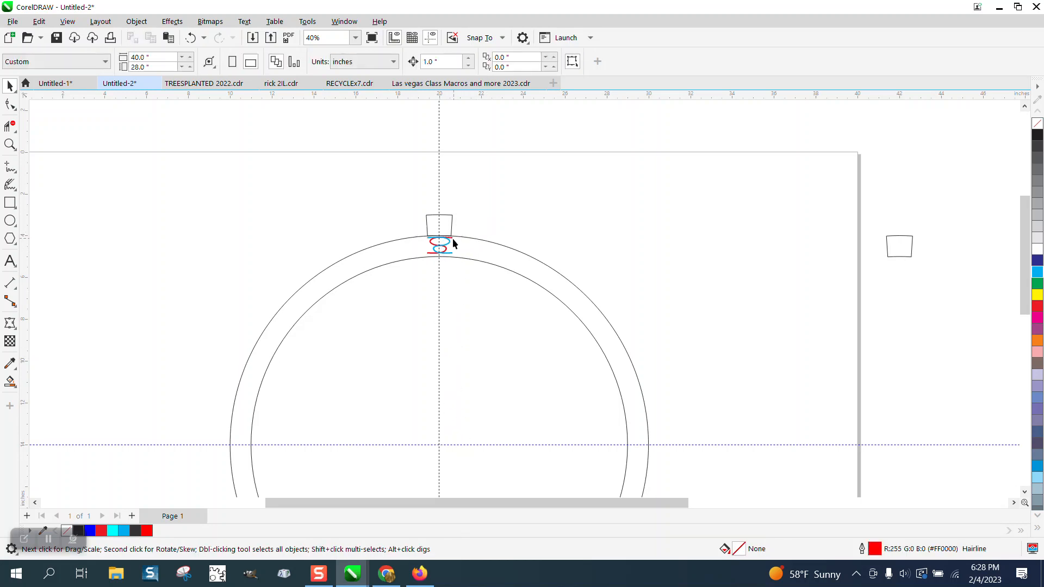
- Create a copy of the S group rotated 7.2 degrees about the circles' centre
{"action": "left_click", "coordinate": [441, 245]}
{"action": "left_click", "coordinate": [441, 246]}
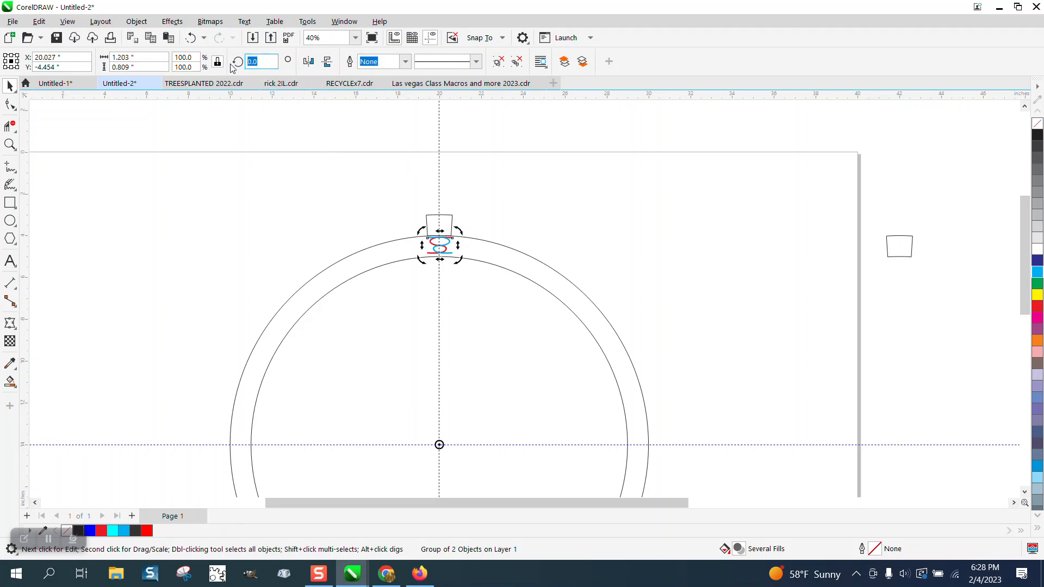
{"action": "type", "text": "7"}
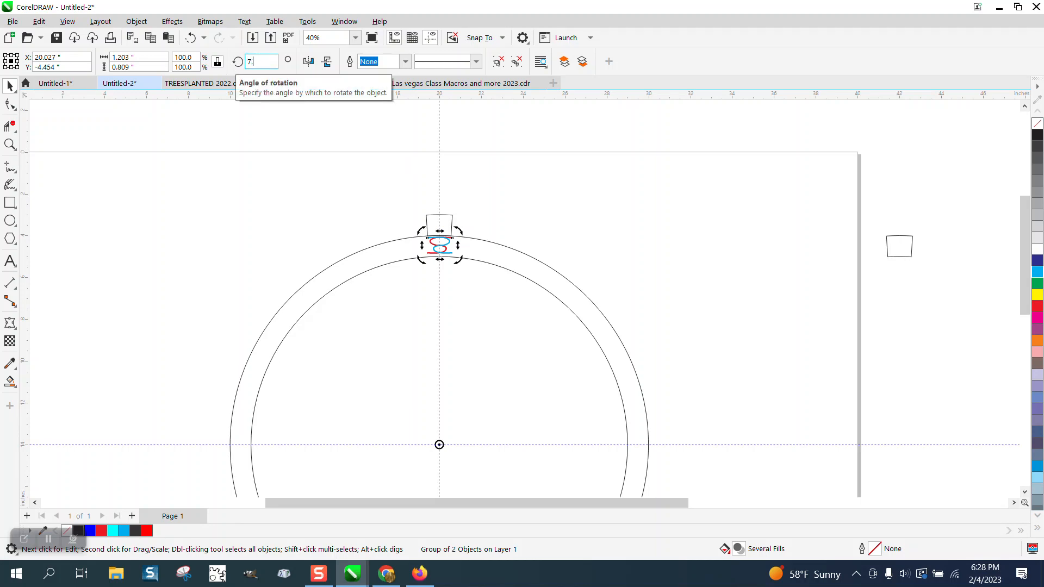
{"action": "type", "text": ".2"}
{"action": "key", "text": "Return"}
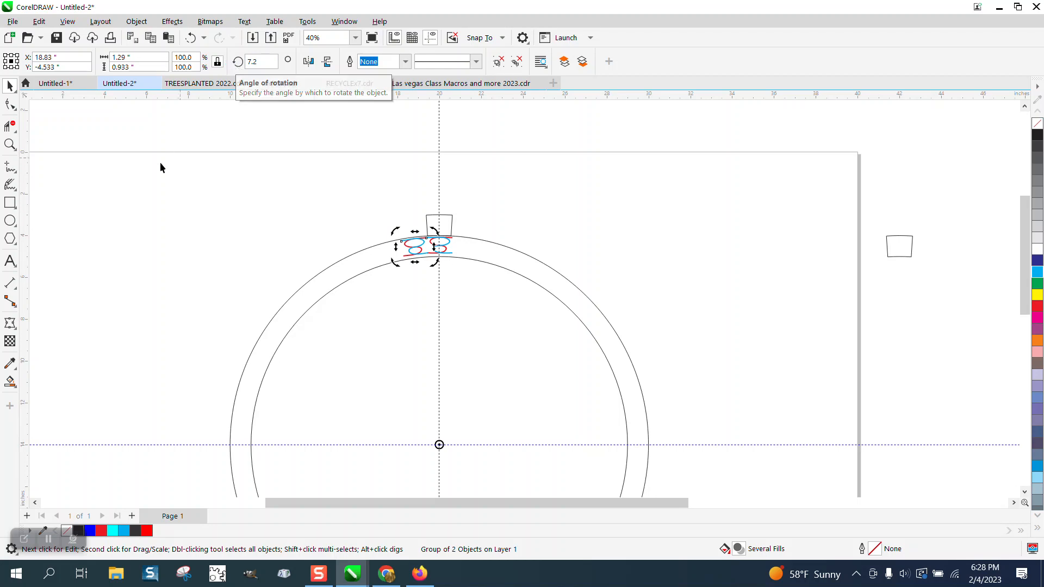
- Delete the outer circle above the two S groups
{"action": "left_click", "coordinate": [10, 144]}
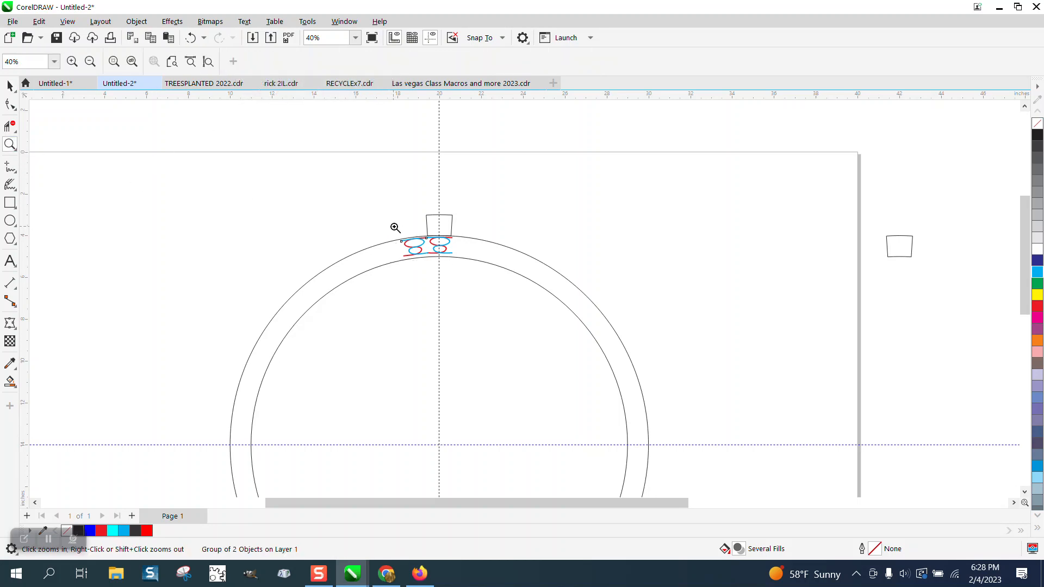
{"action": "left_click_drag", "start_coordinate": [395, 228], "coordinate": [456, 261]}
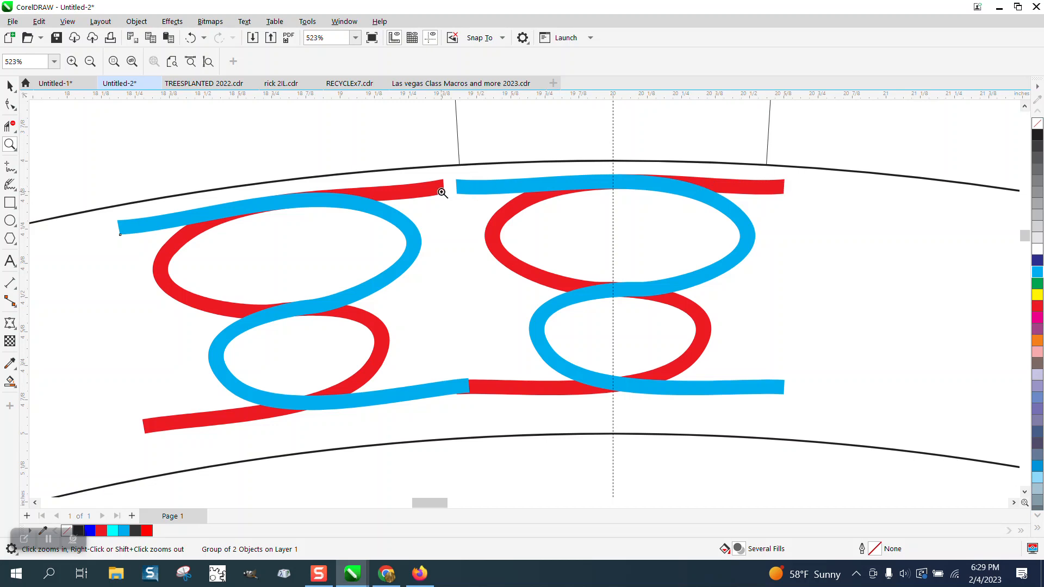
{"action": "left_click", "coordinate": [10, 87]}
{"action": "left_click", "coordinate": [358, 157]}
{"action": "left_click", "coordinate": [385, 198]}
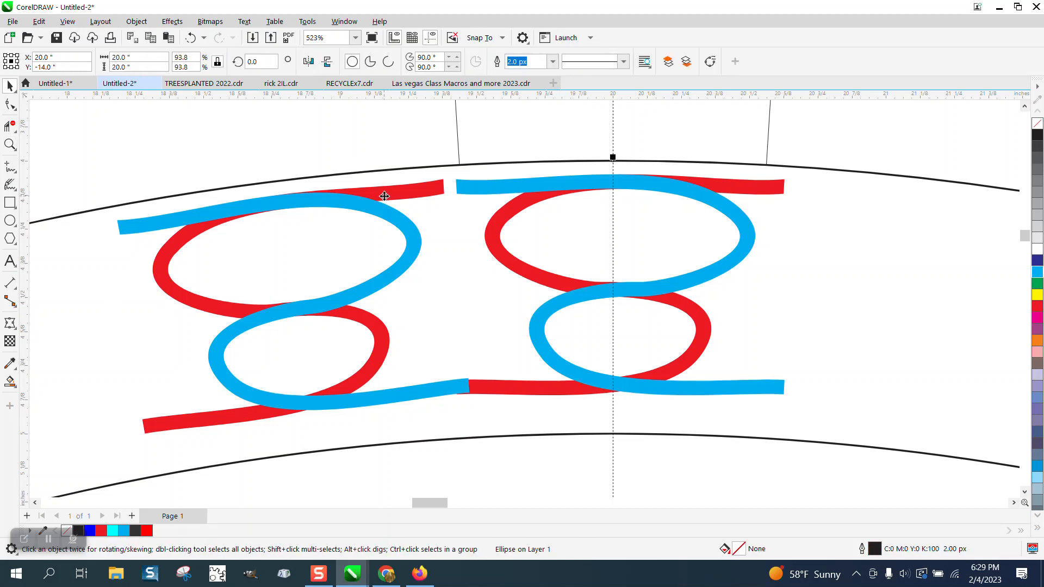
{"action": "key", "text": "Delete"}
- Ungroup the rotated copy of the S pair
{"action": "left_click", "coordinate": [384, 196]}
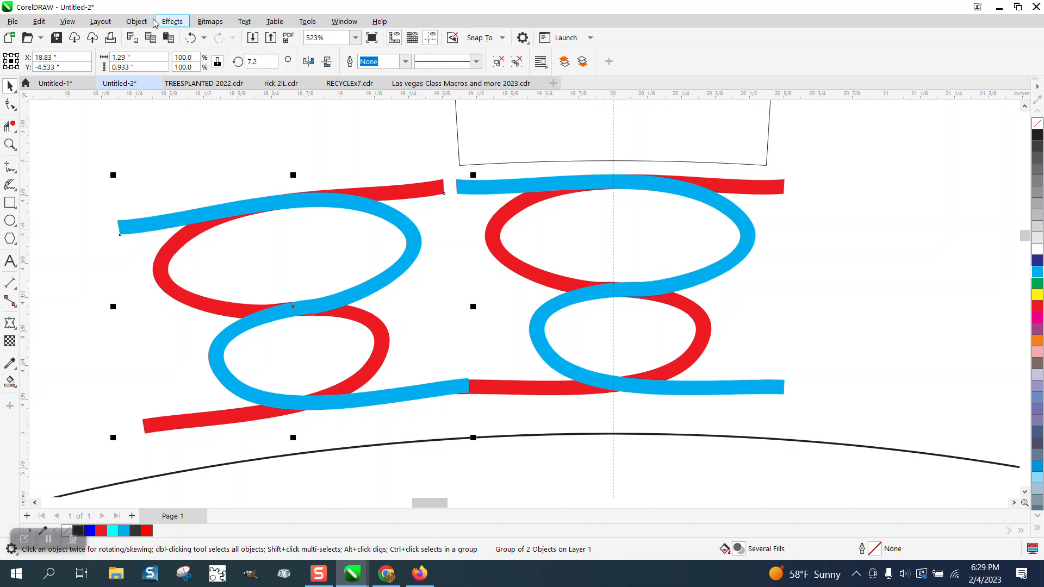
{"action": "left_click", "coordinate": [137, 21]}
{"action": "mouse_move", "coordinate": [182, 237]}
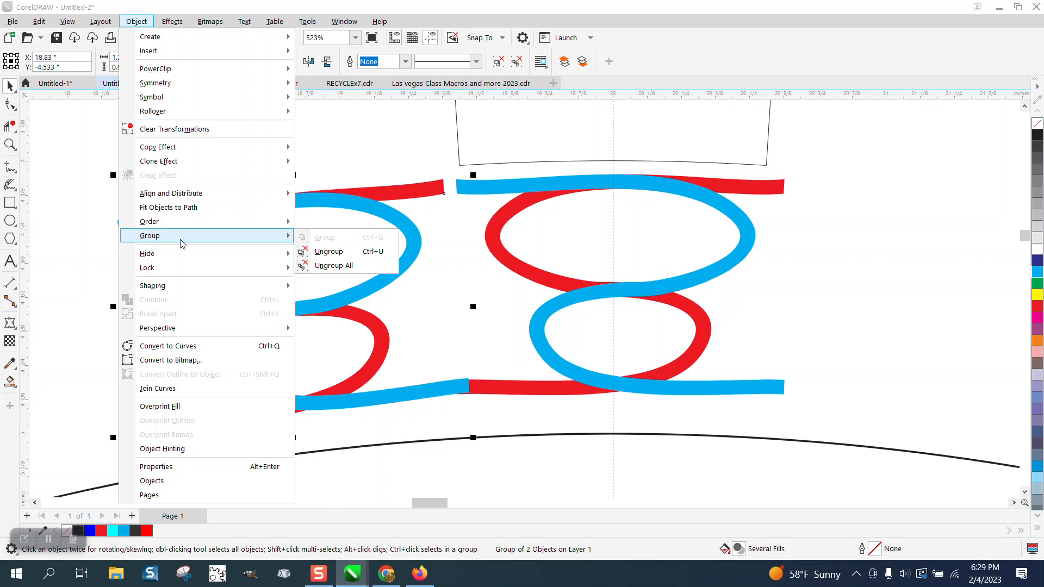
{"action": "left_click", "coordinate": [305, 253]}
- Move the two upper end nodes of the rotated red S across the gap to meet the neighbouring cyan band's end
{"action": "key", "text": "z"}
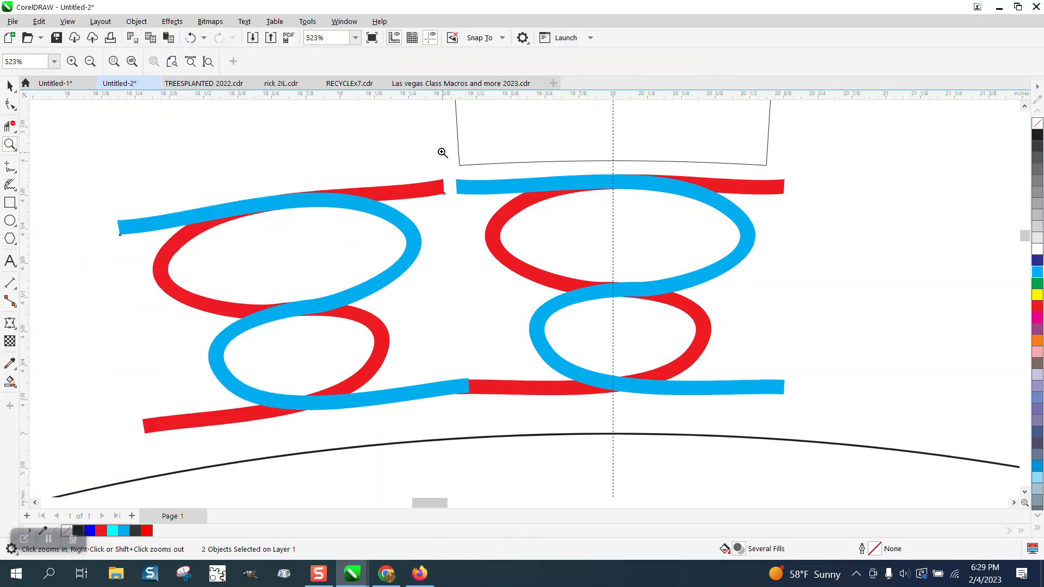
{"action": "left_click_drag", "start_coordinate": [412, 155], "coordinate": [560, 243]}
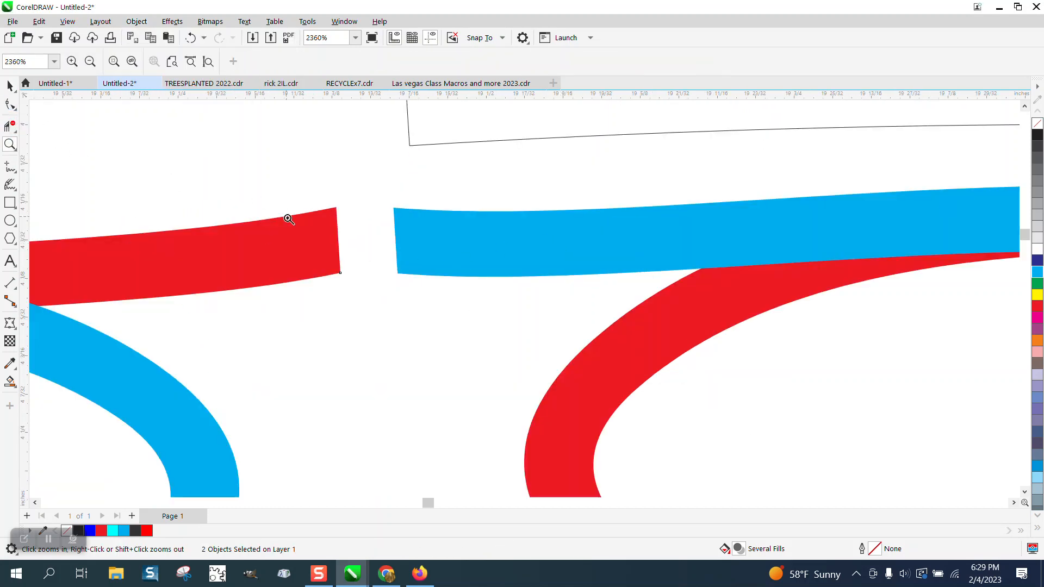
{"action": "left_click", "coordinate": [318, 236]}
{"action": "left_click", "coordinate": [10, 103]}
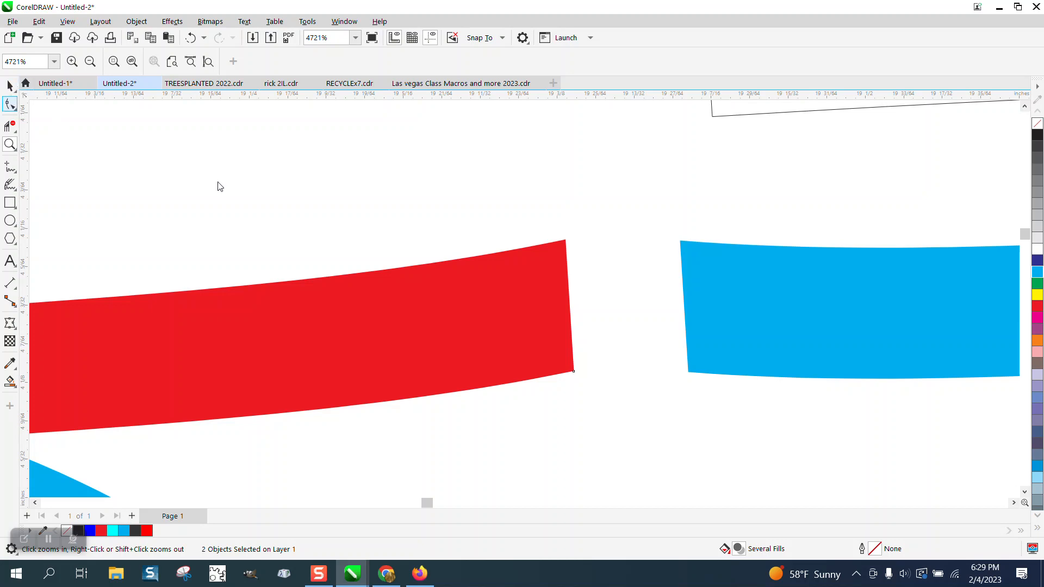
{"action": "left_click_drag", "start_coordinate": [559, 228], "coordinate": [682, 373]}
{"action": "scroll", "coordinate": [642, 343], "scroll_direction": "down", "scroll_amount": 3}
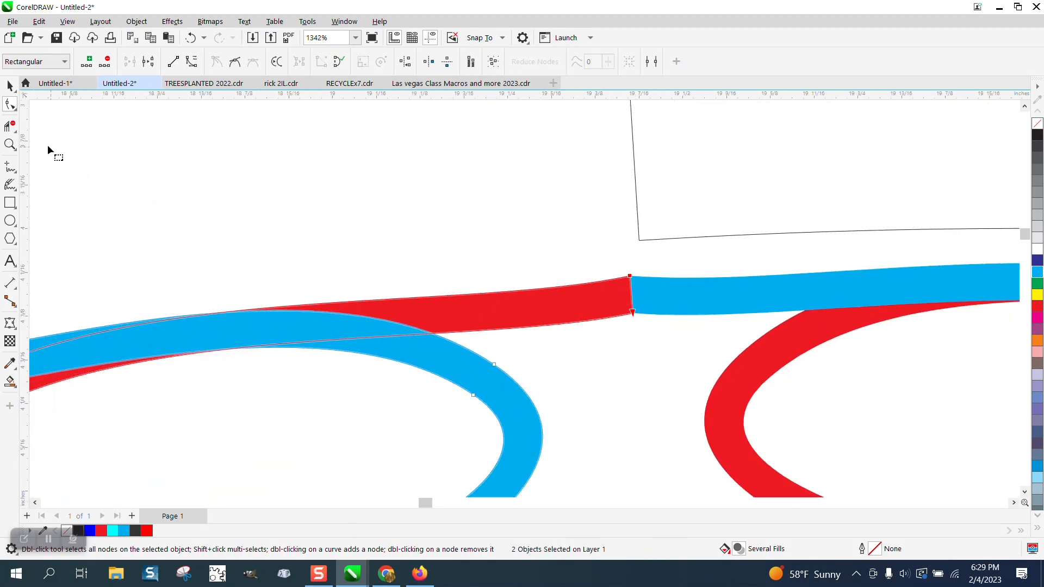
- Adjust the curve handles of the red band's two upper end nodes so its edges flow smoothly into the neighbouring cyan band
{"action": "left_click", "coordinate": [10, 144]}
{"action": "left_click_drag", "start_coordinate": [600, 282], "coordinate": [703, 342]}
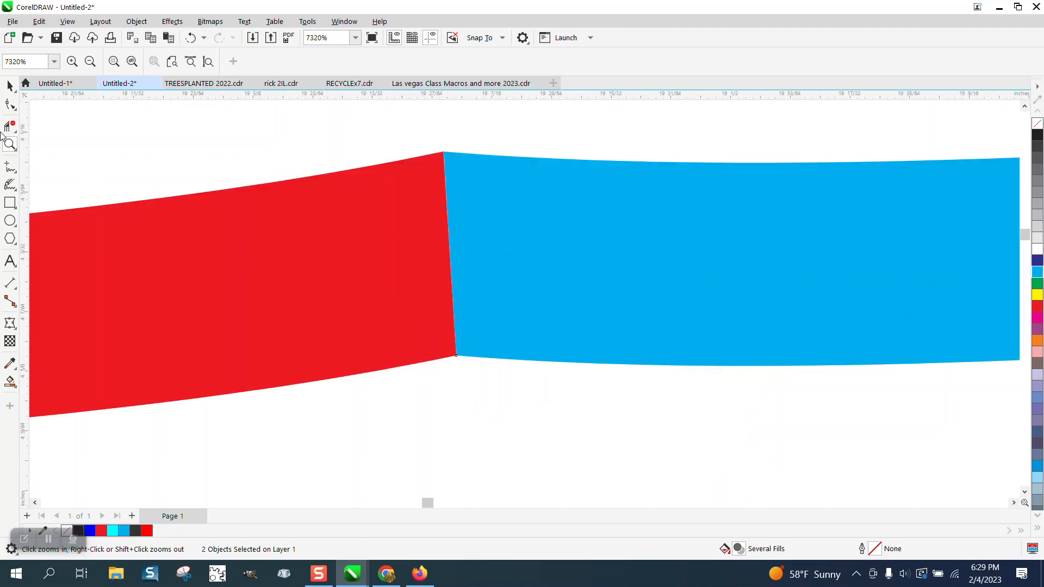
{"action": "left_click", "coordinate": [9, 104]}
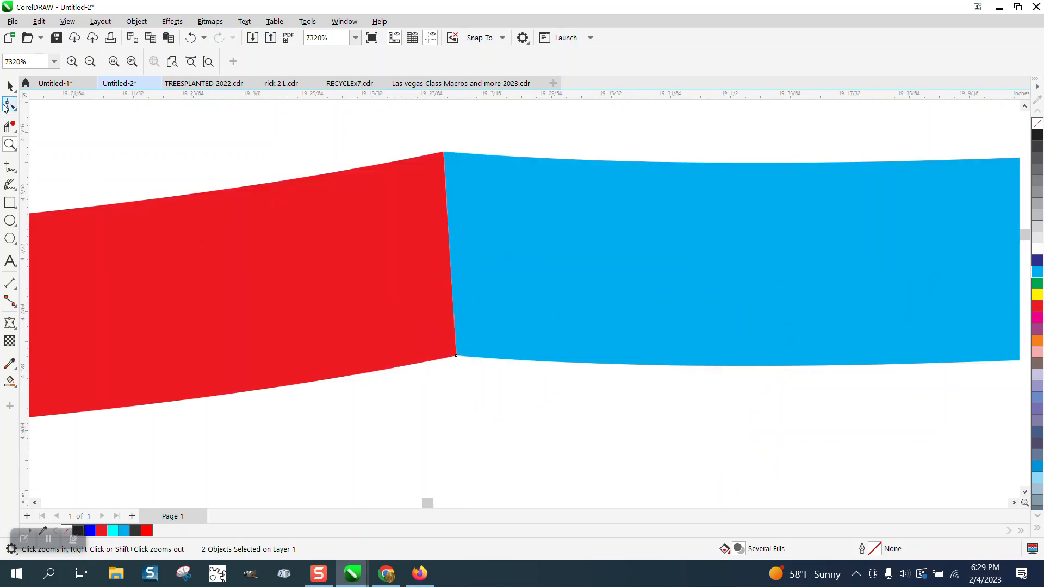
{"action": "right_click", "coordinate": [444, 154]}
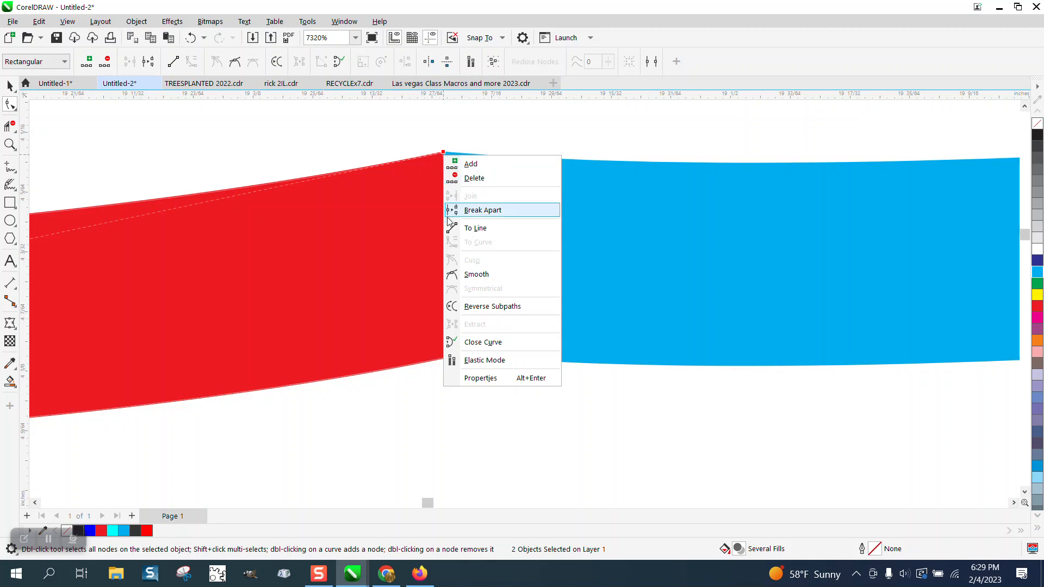
{"action": "left_click", "coordinate": [399, 195]}
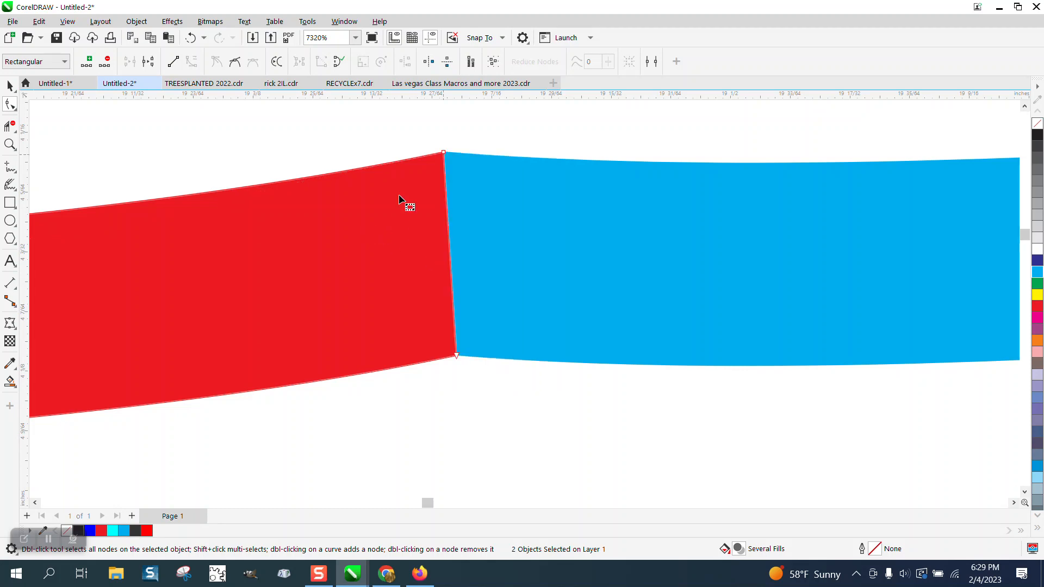
{"action": "left_click", "coordinate": [444, 155]}
{"action": "scroll", "coordinate": [472, 170], "scroll_direction": "down", "scroll_amount": 5}
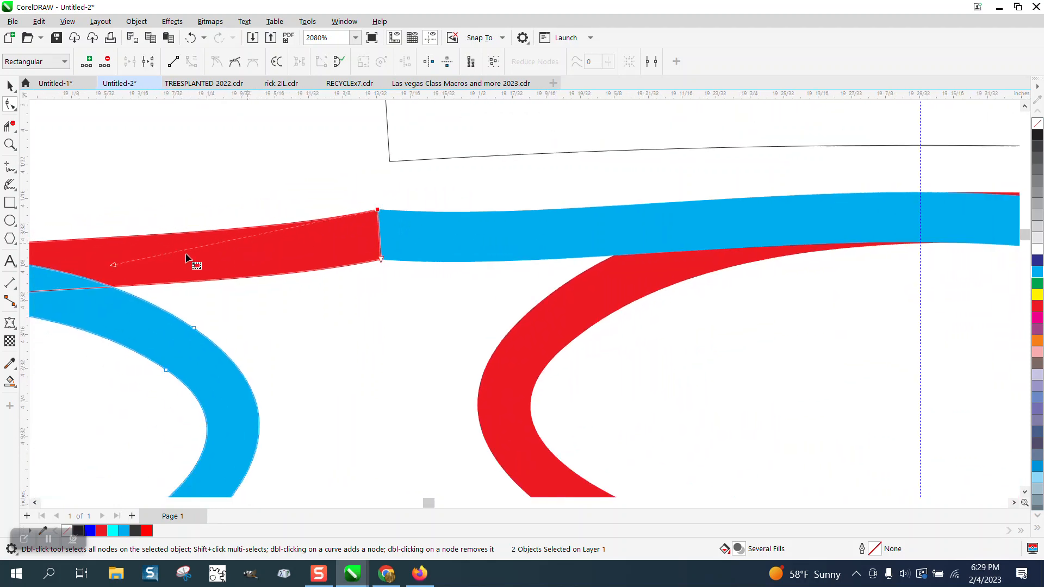
{"action": "left_click_drag", "start_coordinate": [113, 265], "coordinate": [119, 242]}
{"action": "left_click_drag", "start_coordinate": [387, 262], "coordinate": [131, 286]}
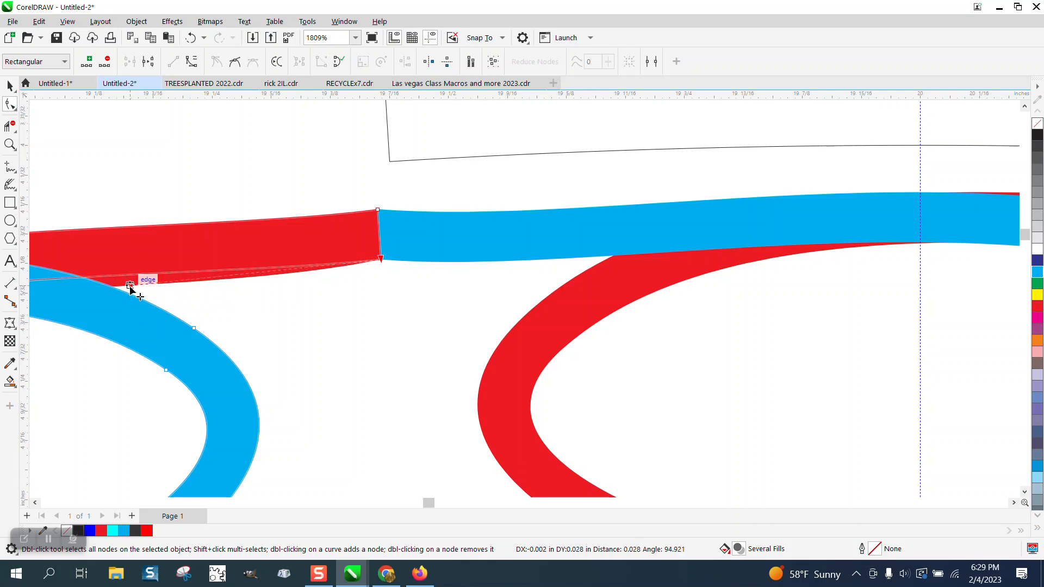
- Move the two lower end nodes of the rotated cyan S back to meet the corners of the neighbouring red band's end
{"action": "scroll", "coordinate": [387, 223], "scroll_direction": "down", "scroll_amount": 6}
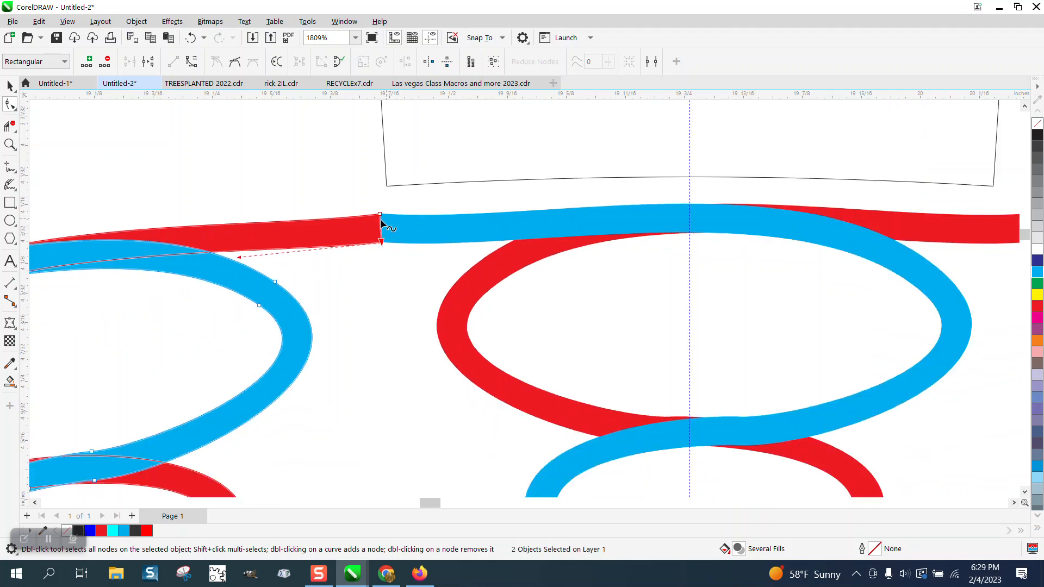
{"action": "left_click", "coordinate": [17, 150]}
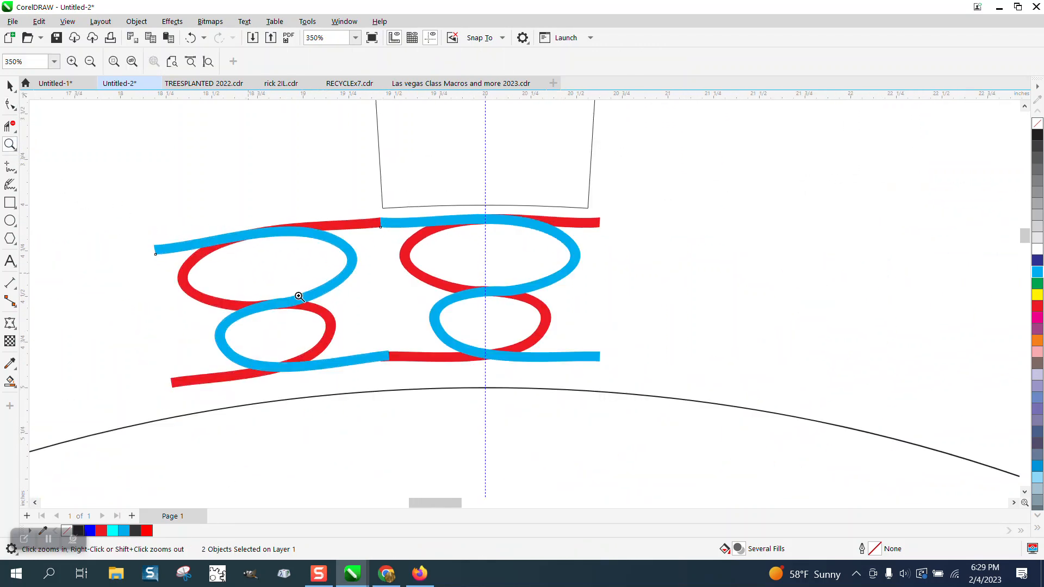
{"action": "left_click_drag", "start_coordinate": [369, 334], "coordinate": [419, 373]}
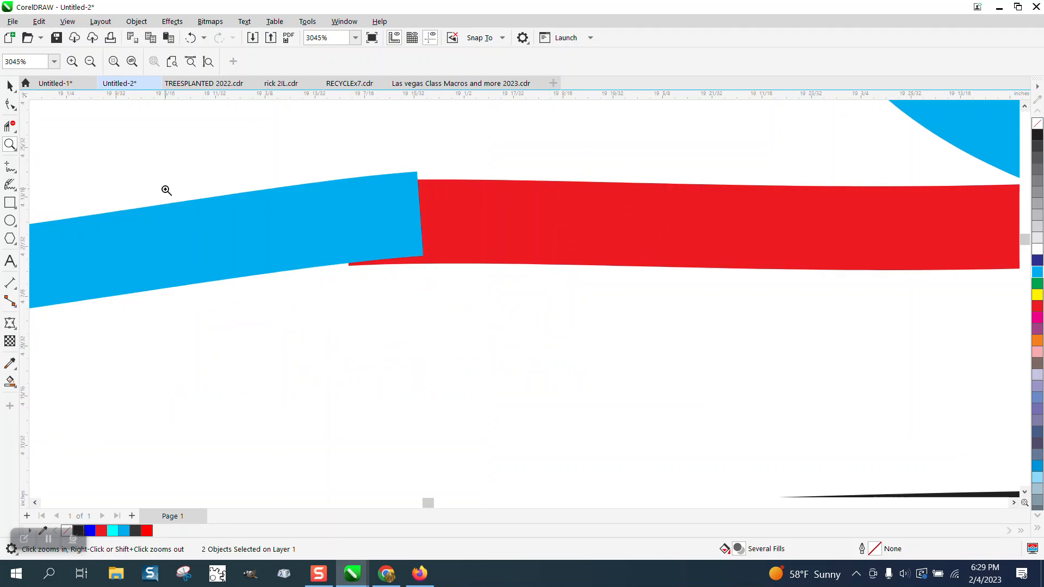
{"action": "left_click", "coordinate": [10, 104]}
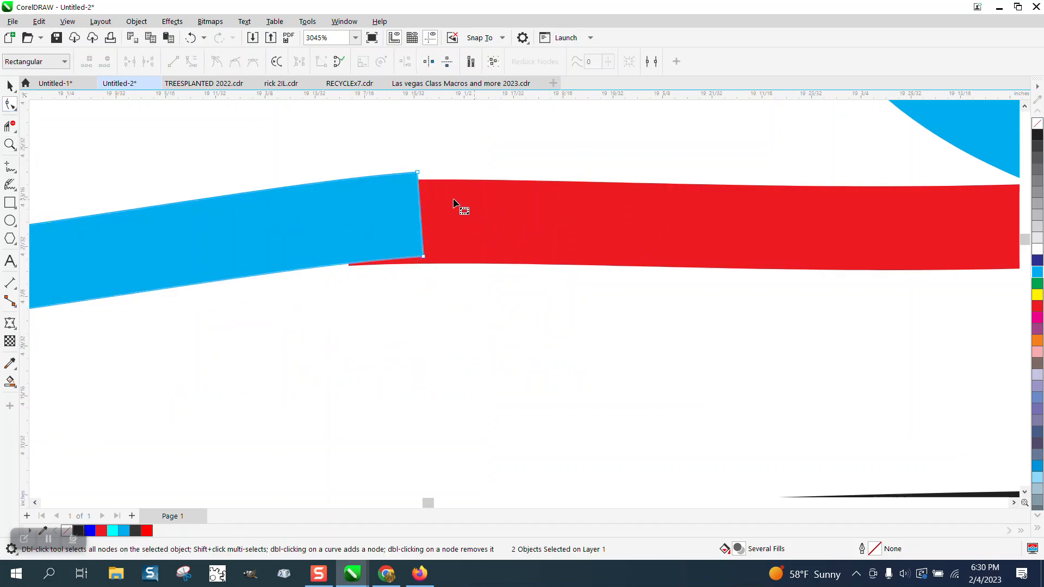
{"action": "left_click_drag", "start_coordinate": [423, 161], "coordinate": [409, 272]}
{"action": "left_click_drag", "start_coordinate": [437, 166], "coordinate": [348, 265]}
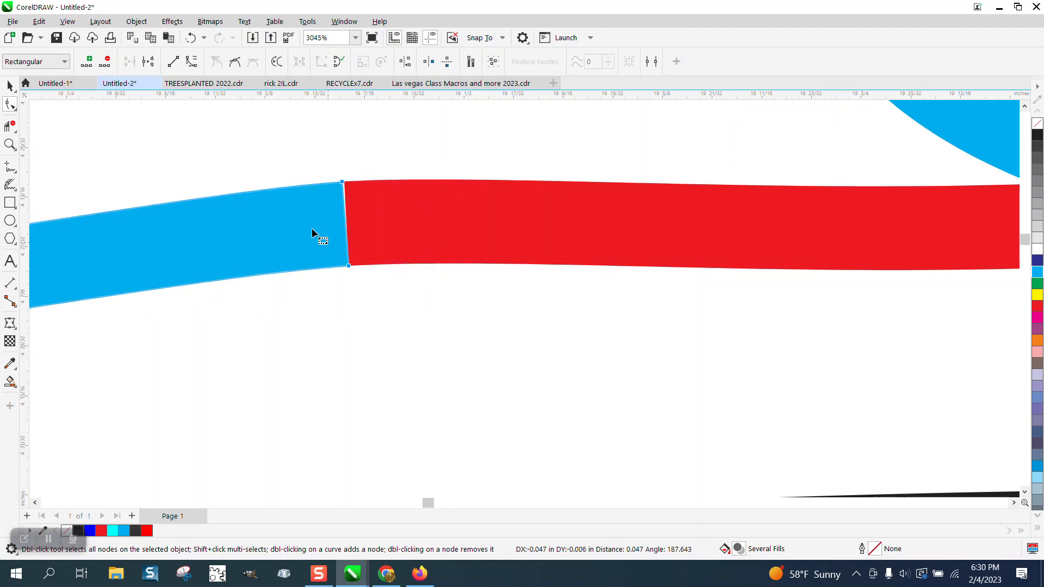
{"action": "left_click", "coordinate": [343, 183]}
{"action": "left_click_drag", "start_coordinate": [343, 184], "coordinate": [344, 183]}
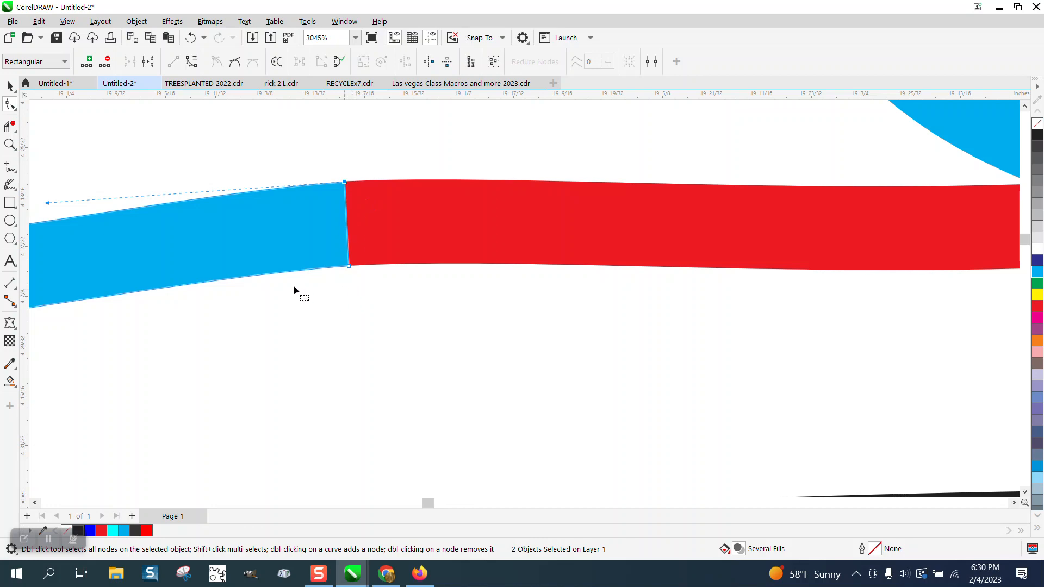
- Delete the original S group on the vertical guideline and group the remaining reshaped S pair
{"action": "scroll", "coordinate": [292, 285], "scroll_direction": "down", "scroll_amount": 5}
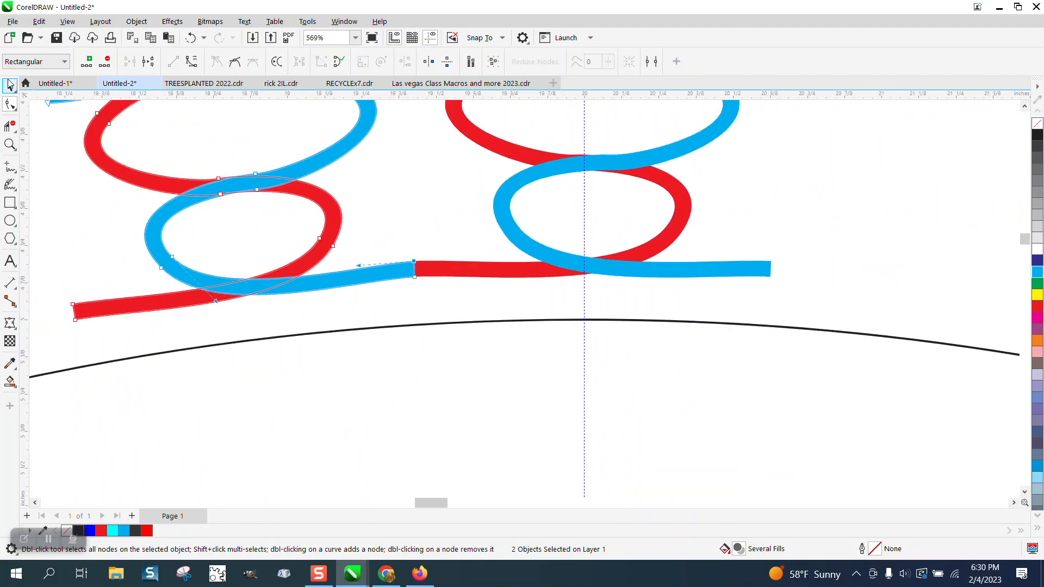
{"action": "left_click", "coordinate": [10, 85]}
{"action": "left_click", "coordinate": [652, 168]}
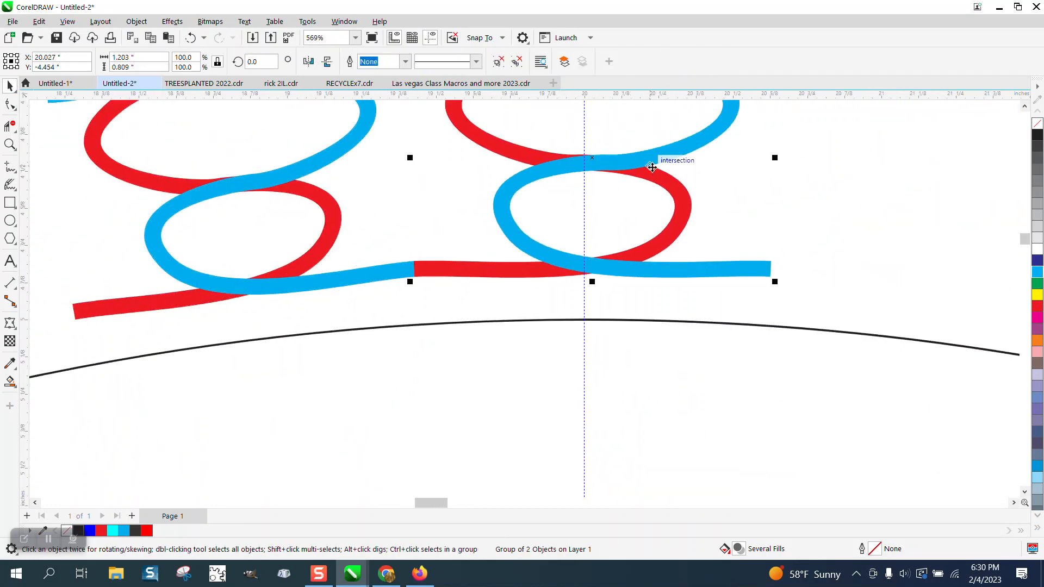
{"action": "key", "text": "Delete"}
{"action": "scroll", "coordinate": [436, 227], "scroll_direction": "down", "scroll_amount": 3}
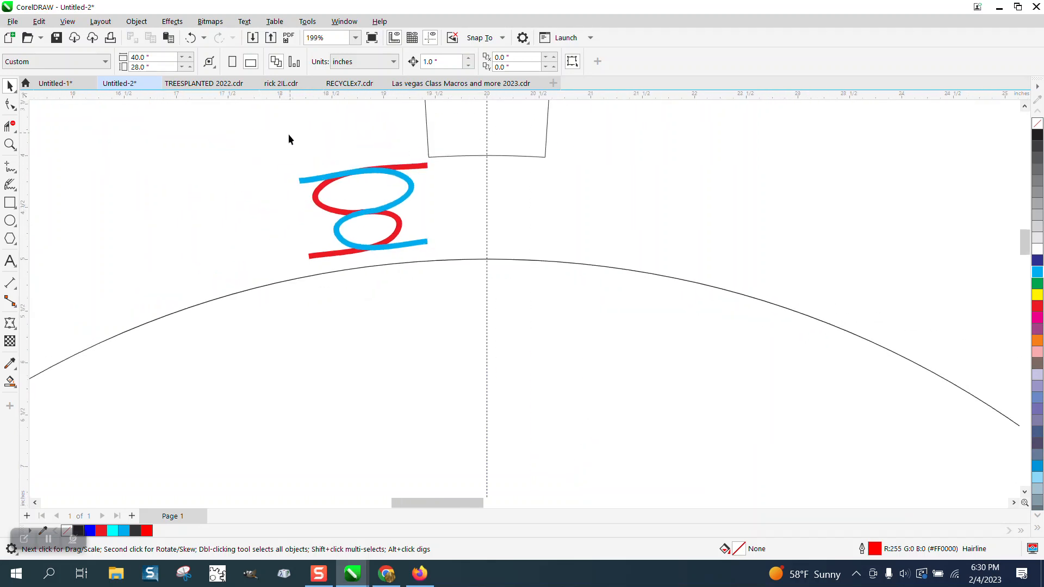
{"action": "left_click_drag", "start_coordinate": [289, 136], "coordinate": [505, 310]}
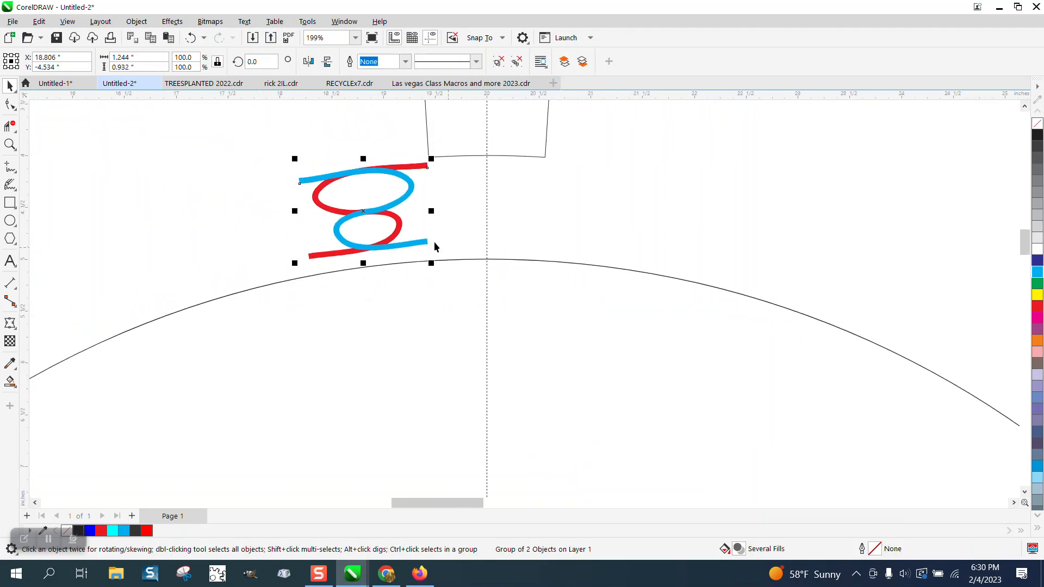
- Place the reshaped S group's rotation centre at the large circle's centre, where the guidelines cross
{"action": "scroll", "coordinate": [381, 216], "scroll_direction": "down", "scroll_amount": 3}
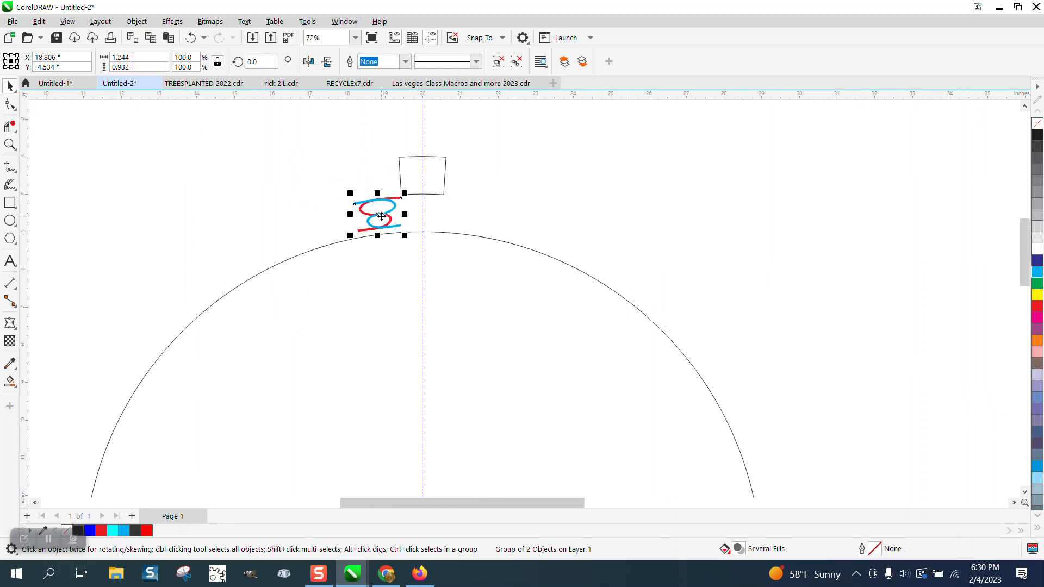
{"action": "left_click", "coordinate": [381, 216]}
{"action": "scroll", "coordinate": [381, 216], "scroll_direction": "down", "scroll_amount": 2}
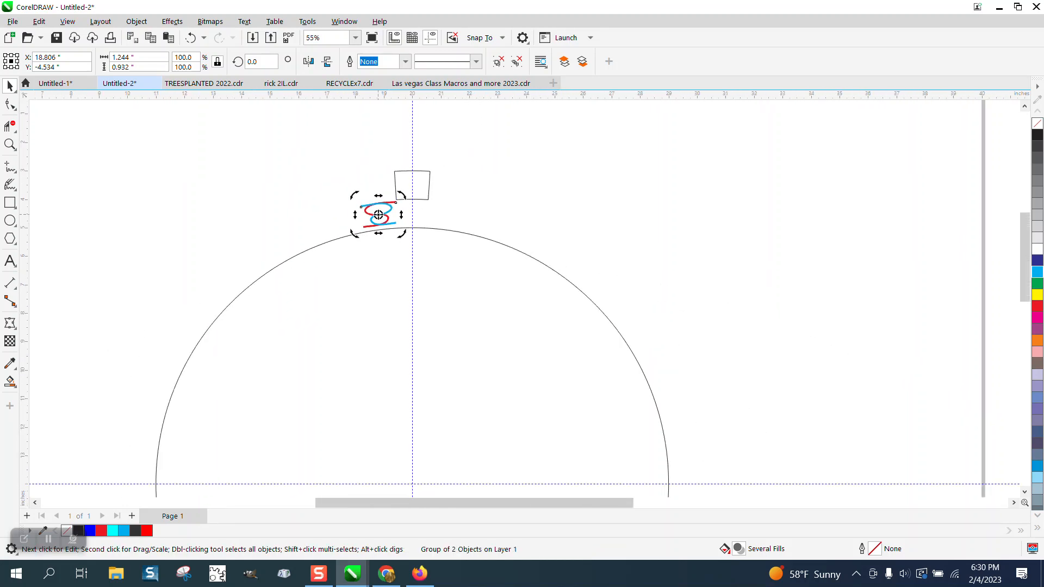
{"action": "left_click_drag", "start_coordinate": [411, 384], "coordinate": [412, 479]}
{"action": "left_click", "coordinate": [414, 216]}
{"action": "left_click", "coordinate": [387, 218]}
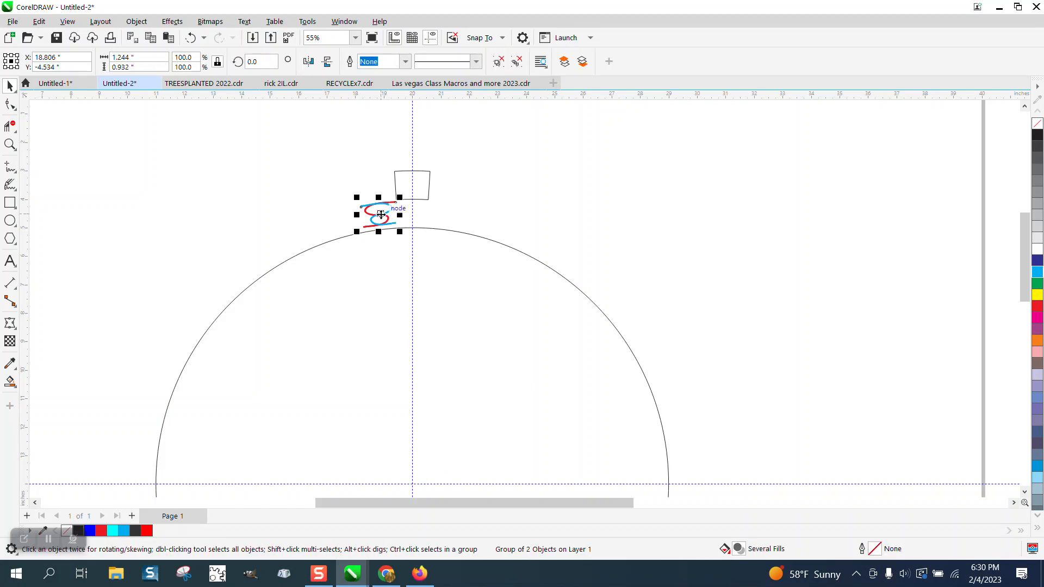
{"action": "left_click", "coordinate": [383, 216]}
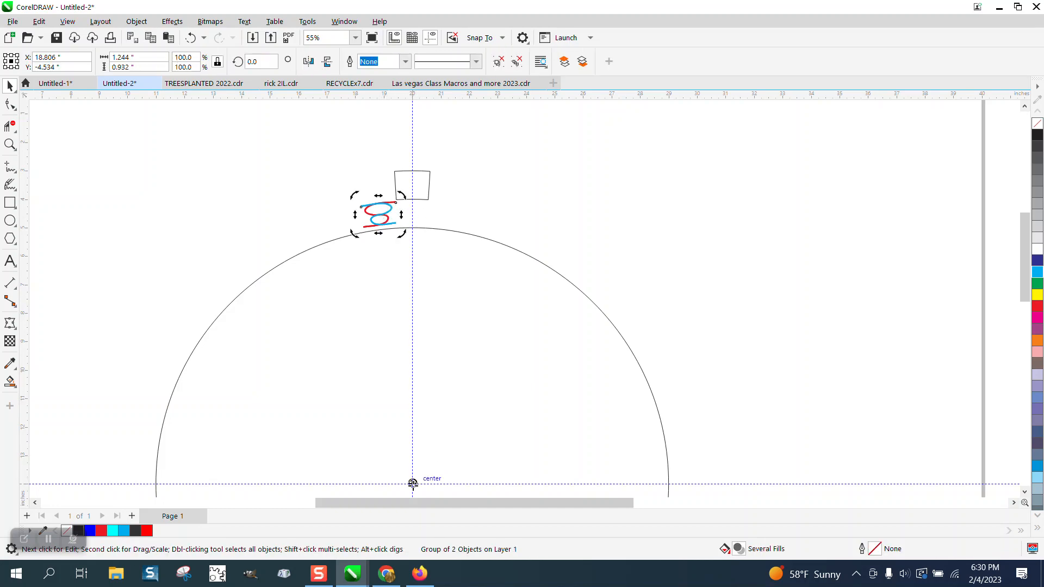
{"action": "left_click", "coordinate": [422, 207]}
{"action": "left_click", "coordinate": [386, 213]}
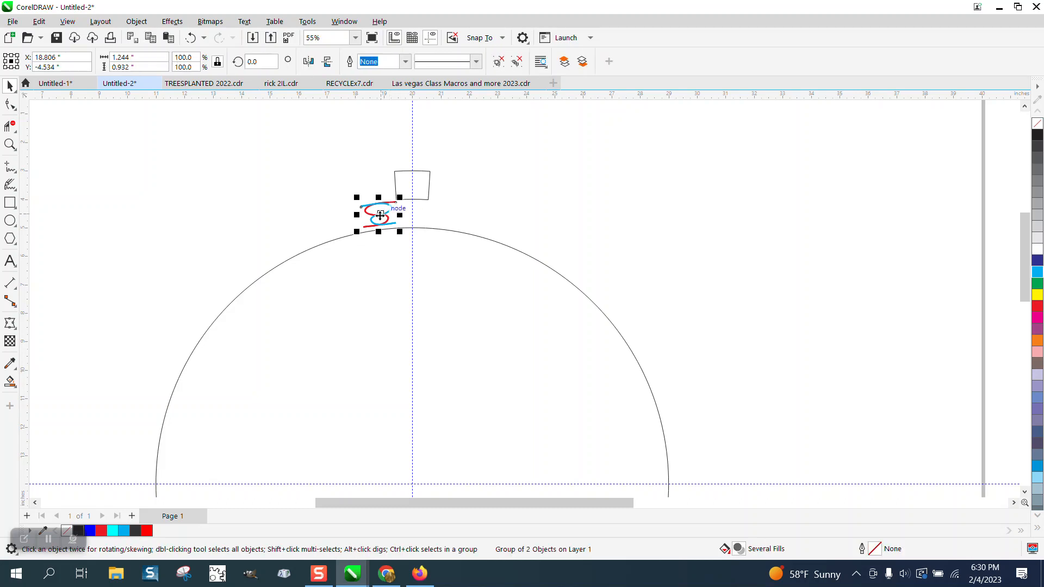
{"action": "left_click", "coordinate": [381, 215]}
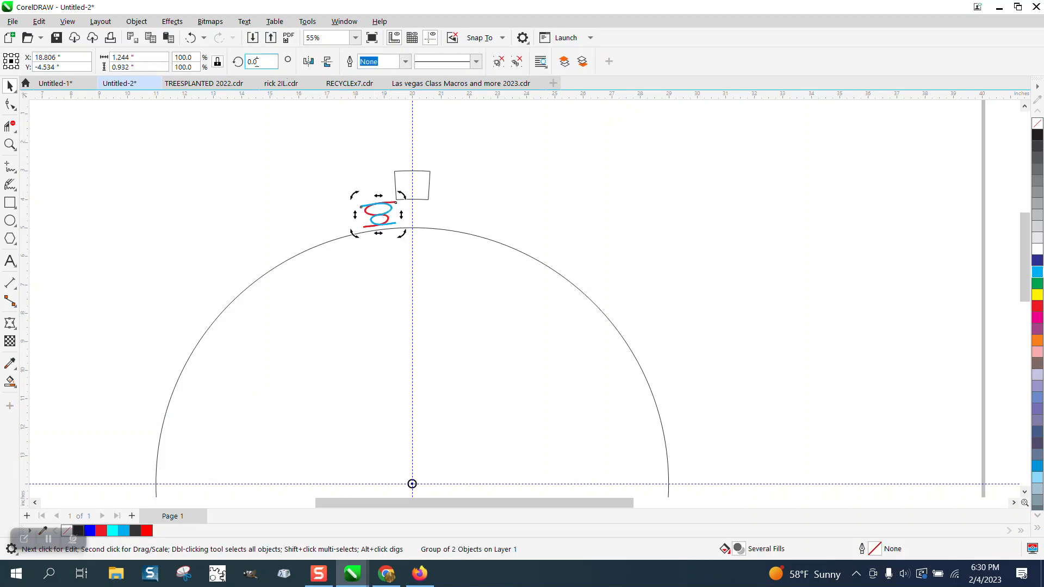
- Create a copy of the reshaped S group rotated by -7.2 degrees about the circle's centre
{"action": "type", "text": "-7."}
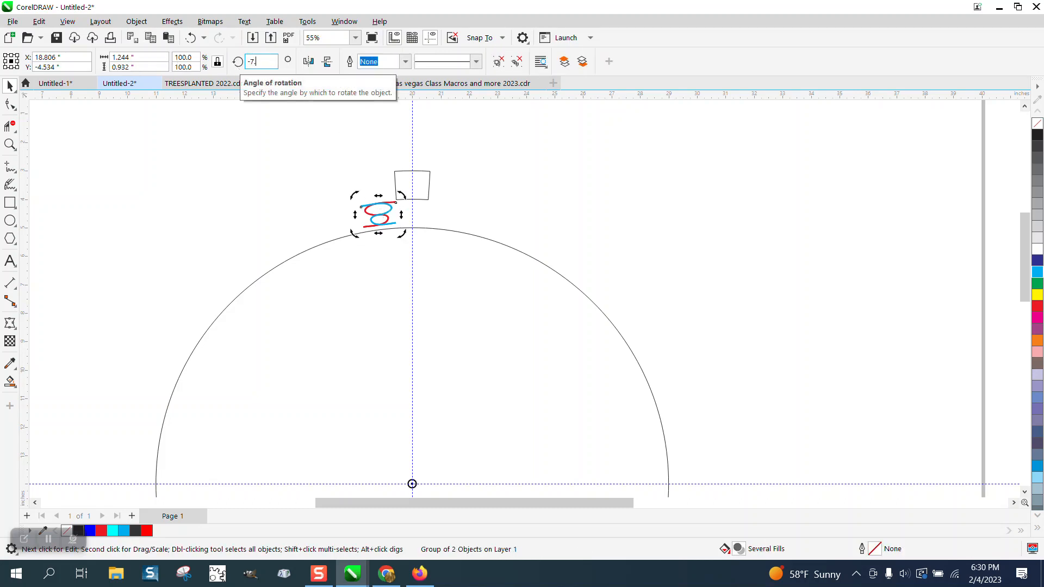
{"action": "type", "text": "2"}
{"action": "key", "text": "Return"}
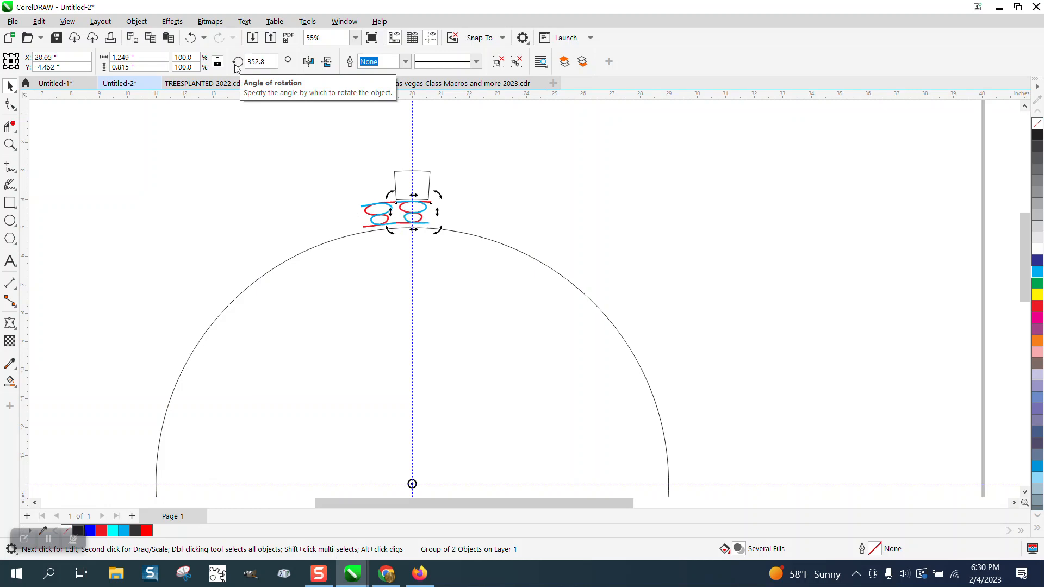
- Check how the two S groups join, and delete the outlined wedge shape above the rotated copy
{"action": "left_click", "coordinate": [10, 144]}
{"action": "left_click_drag", "start_coordinate": [373, 189], "coordinate": [423, 232]}
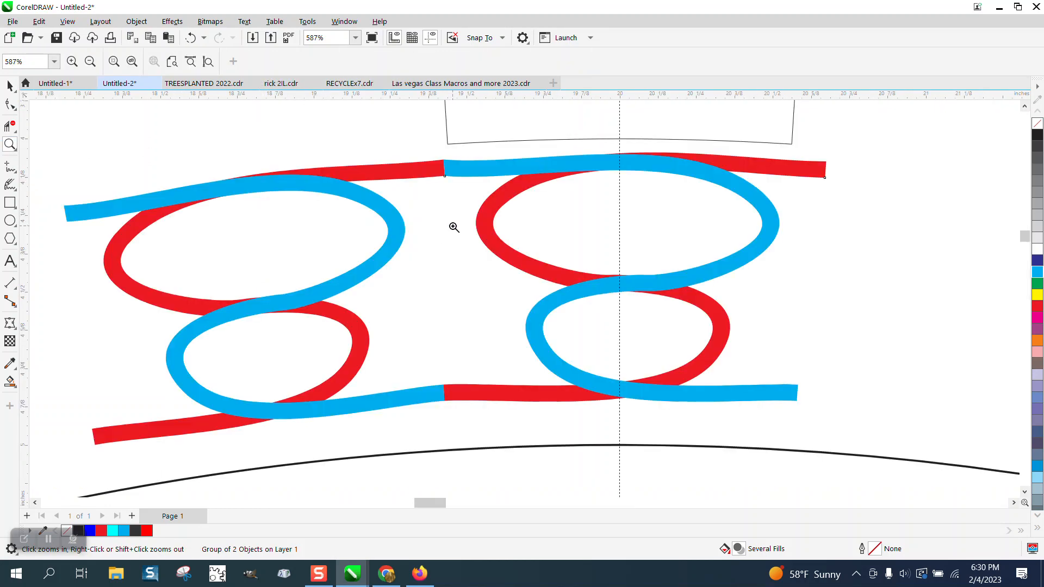
{"action": "scroll", "coordinate": [460, 169], "scroll_direction": "down", "scroll_amount": 3}
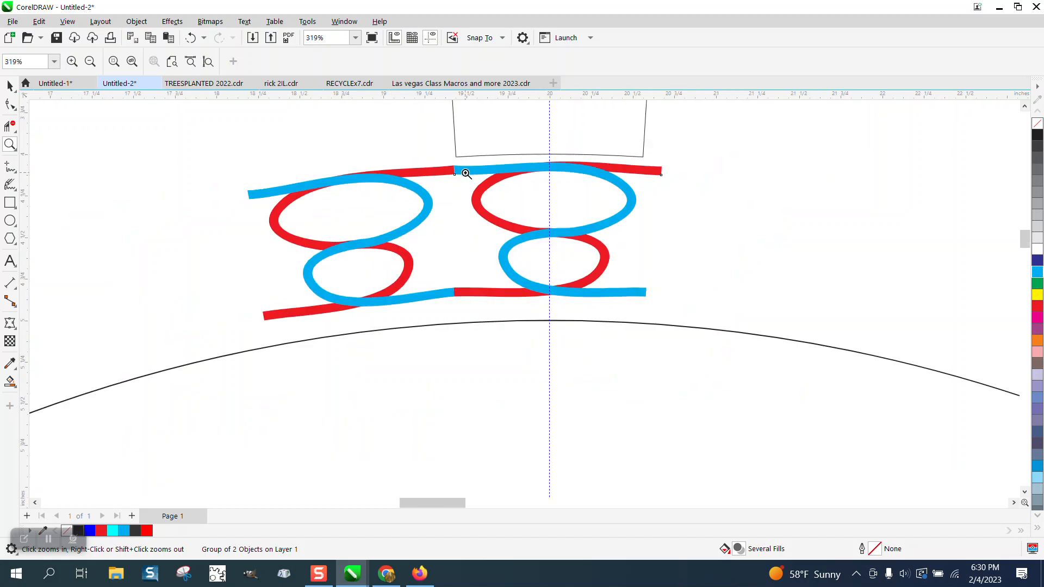
{"action": "left_click", "coordinate": [9, 86]}
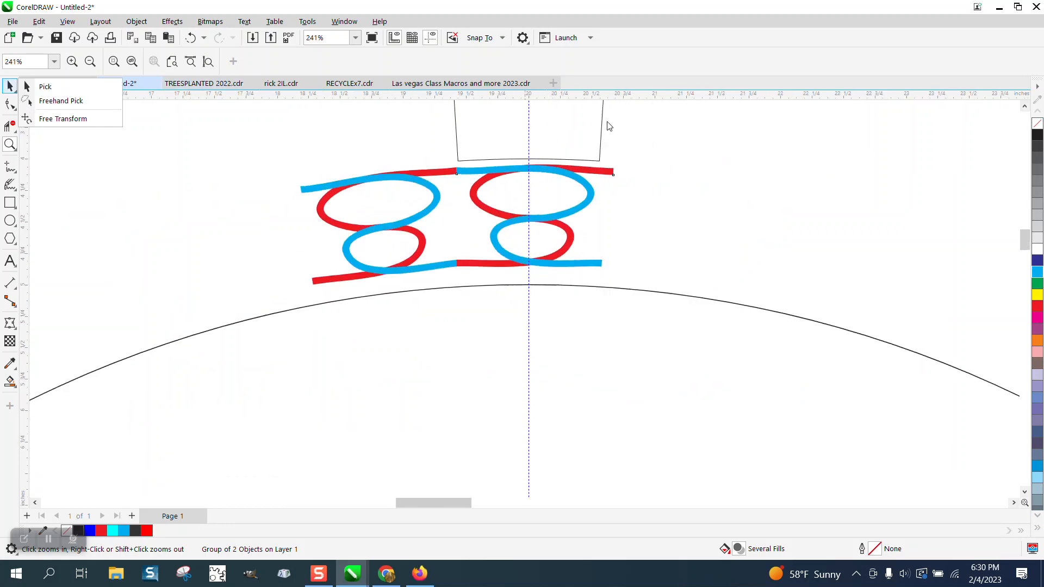
{"action": "left_click", "coordinate": [46, 87]}
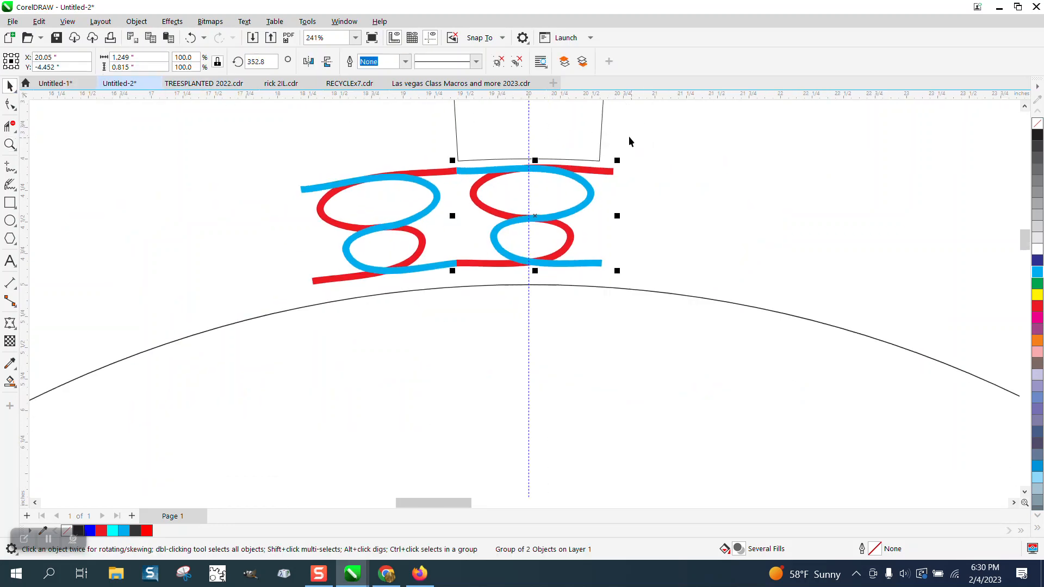
{"action": "left_click", "coordinate": [591, 129]}
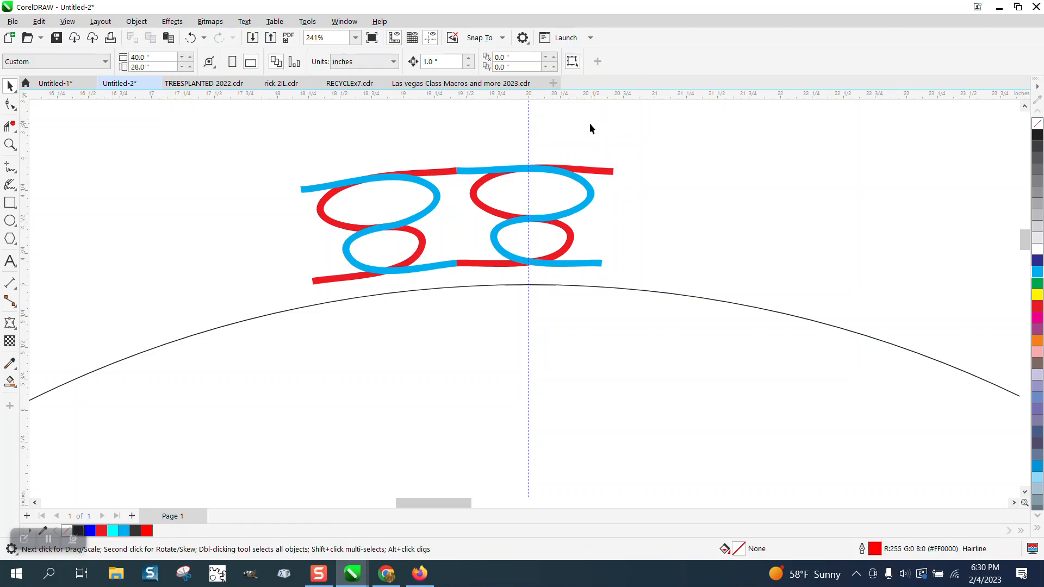
- Move the left S group's rotation centre down the vertical guideline to the large circle's centre
{"action": "left_click", "coordinate": [452, 174]}
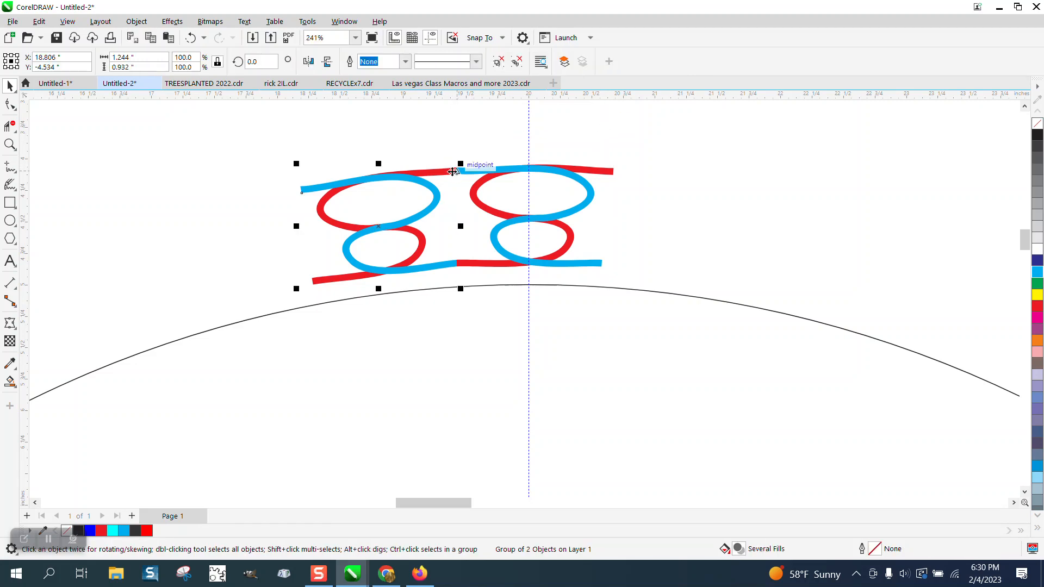
{"action": "scroll", "coordinate": [412, 193], "scroll_direction": "down", "scroll_amount": 5}
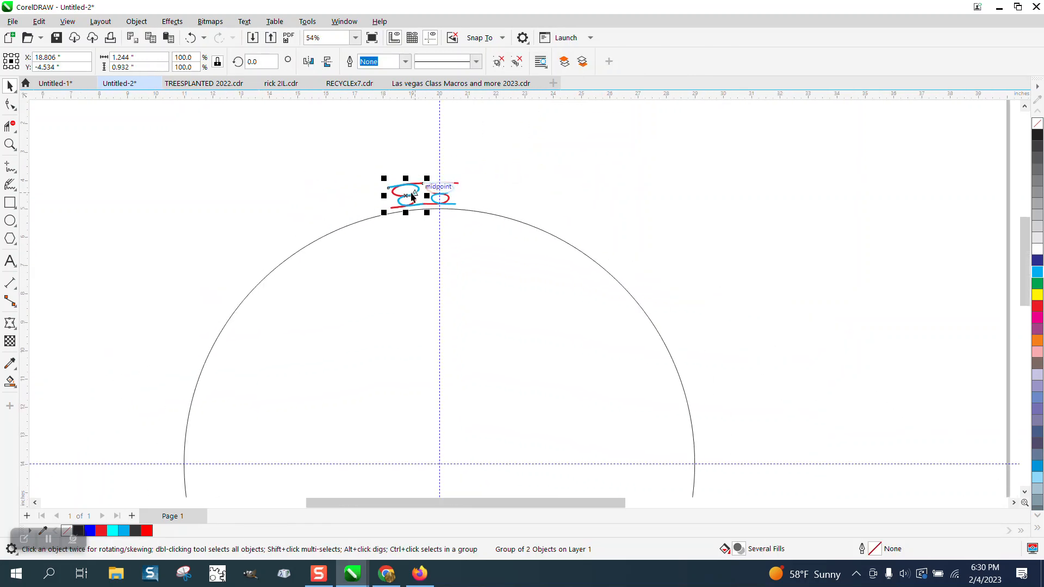
{"action": "left_click", "coordinate": [412, 197]}
{"action": "mouse_move", "coordinate": [406, 196]}
{"action": "left_mouse_down"}
{"action": "mouse_move", "coordinate": [435, 466]}
{"action": "mouse_move", "coordinate": [439, 436]}
{"action": "left_mouse_up"}
{"action": "left_click", "coordinate": [432, 151]}
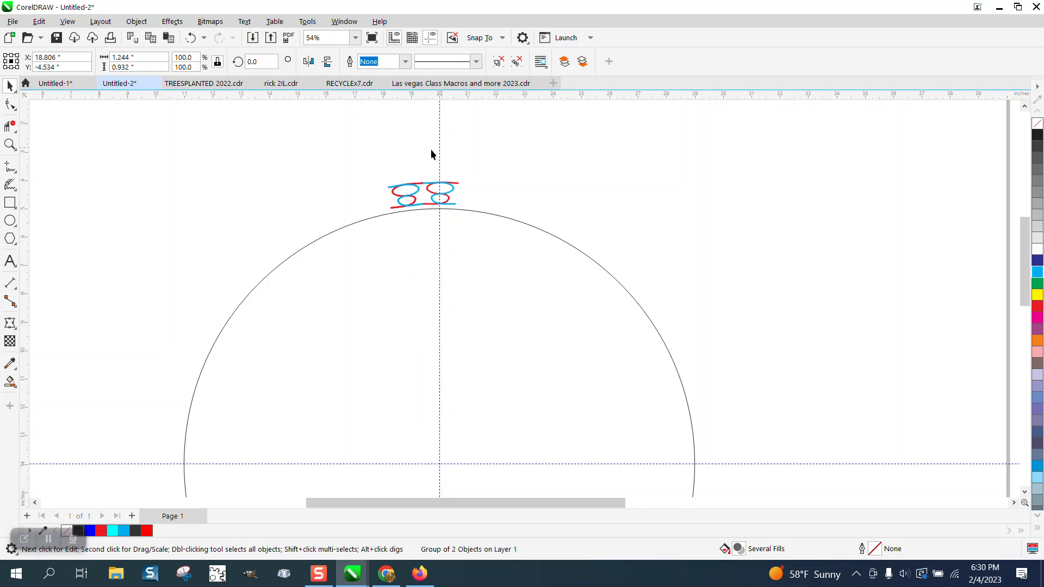
{"action": "left_click", "coordinate": [408, 190]}
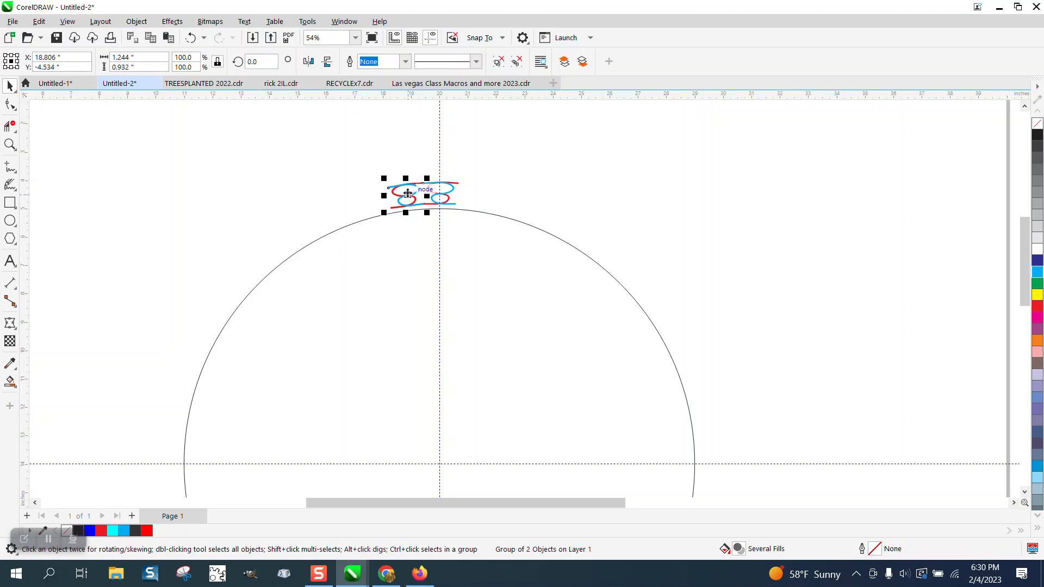
{"action": "left_click", "coordinate": [408, 195]}
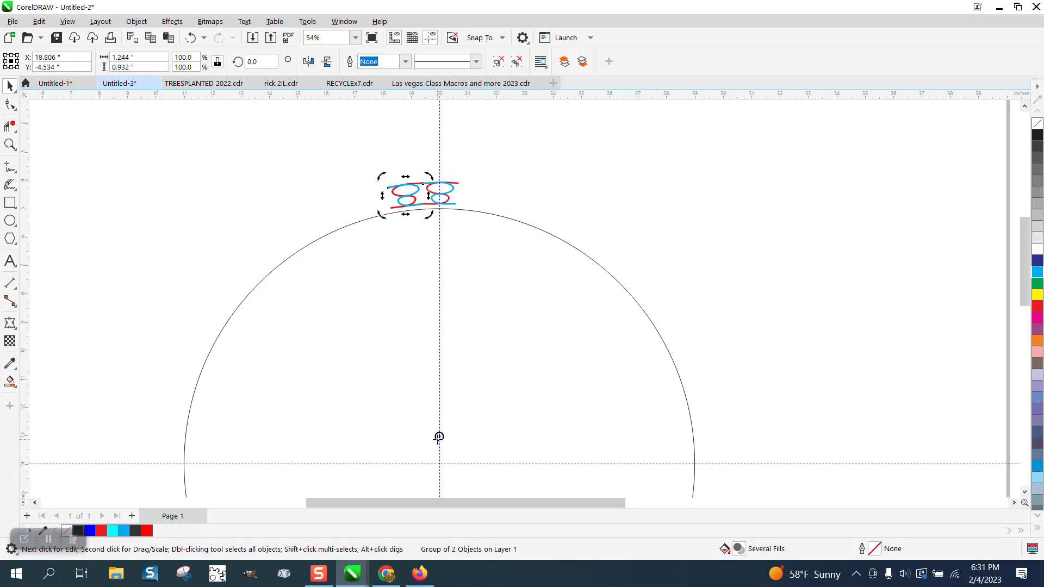
{"action": "left_click_drag", "start_coordinate": [438, 439], "coordinate": [439, 458]}
{"action": "left_click", "coordinate": [486, 193]}
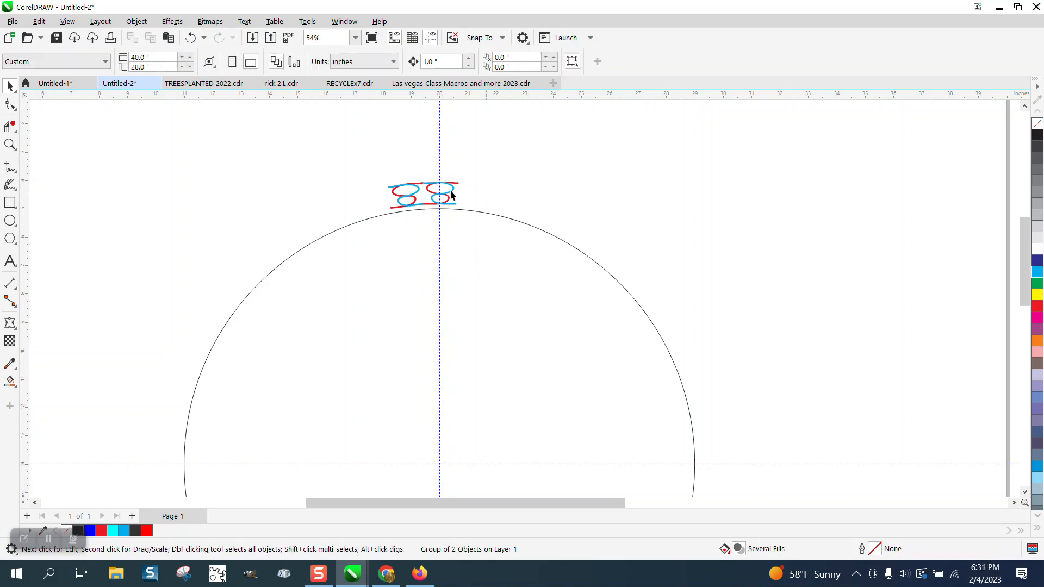
- Snap the left S group's rotation centre exactly onto the large circle's centre, where the guidelines cross, keeping the group selected
{"action": "left_click", "coordinate": [405, 194]}
{"action": "left_click", "coordinate": [404, 195]}
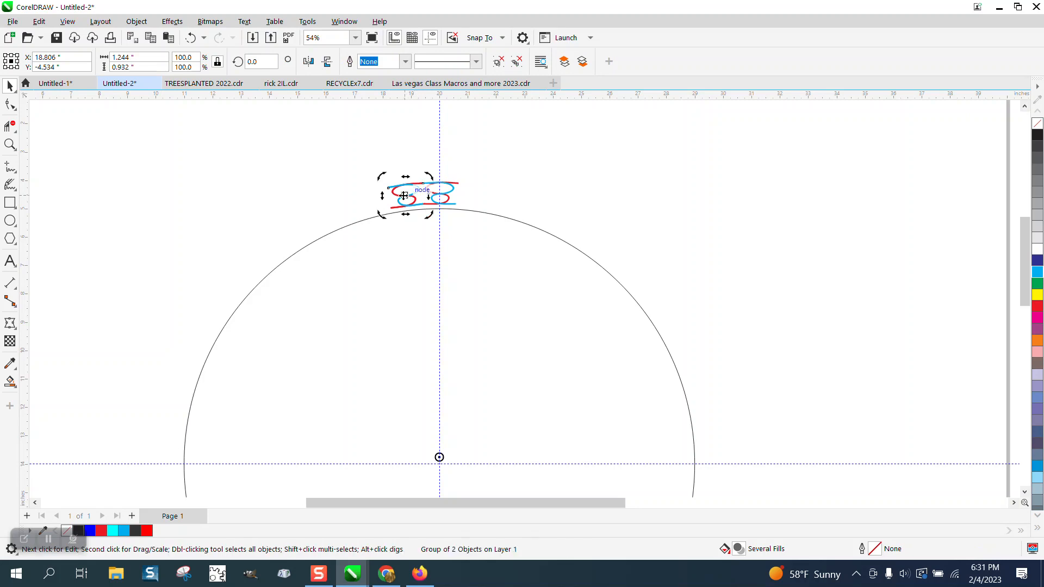
{"action": "left_click", "coordinate": [440, 460]}
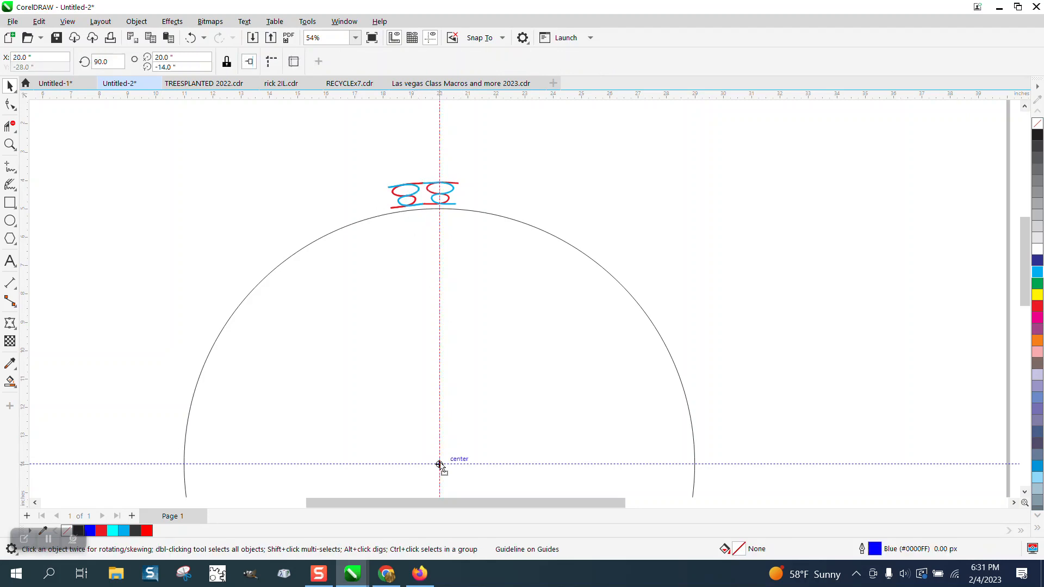
{"action": "left_click", "coordinate": [486, 209]}
{"action": "left_click", "coordinate": [419, 194]}
{"action": "left_click", "coordinate": [403, 197]}
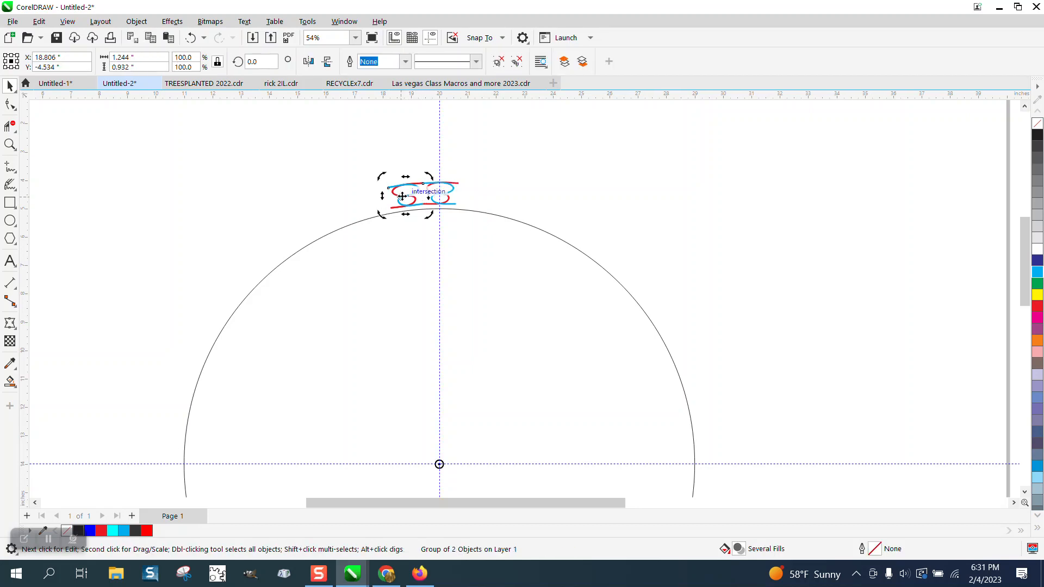
- Create a copy of the left S group rotated by 7.2 degrees about the large circle's centre
{"action": "left_click", "coordinate": [259, 62]}
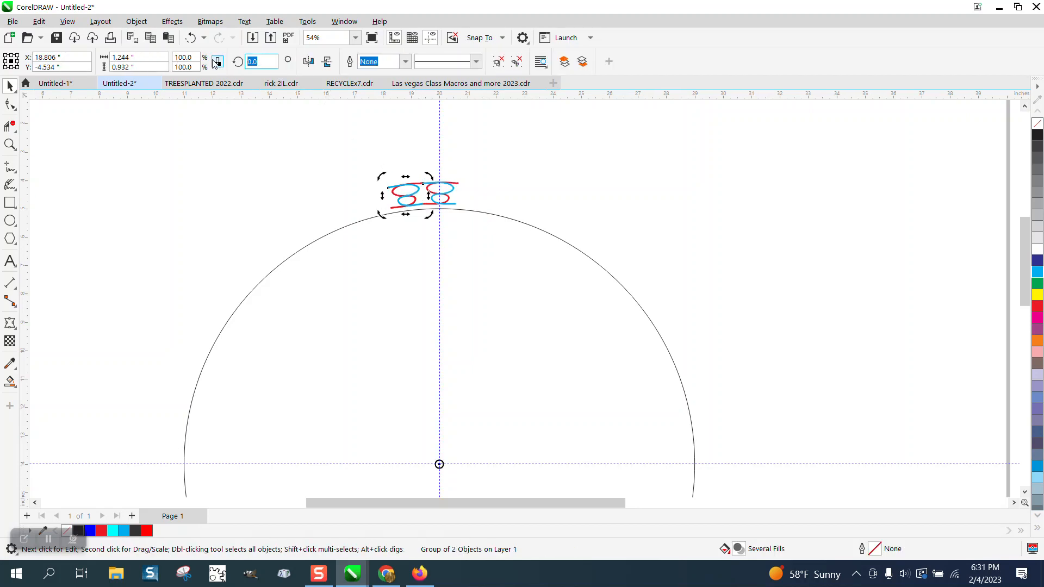
{"action": "type", "text": "7"}
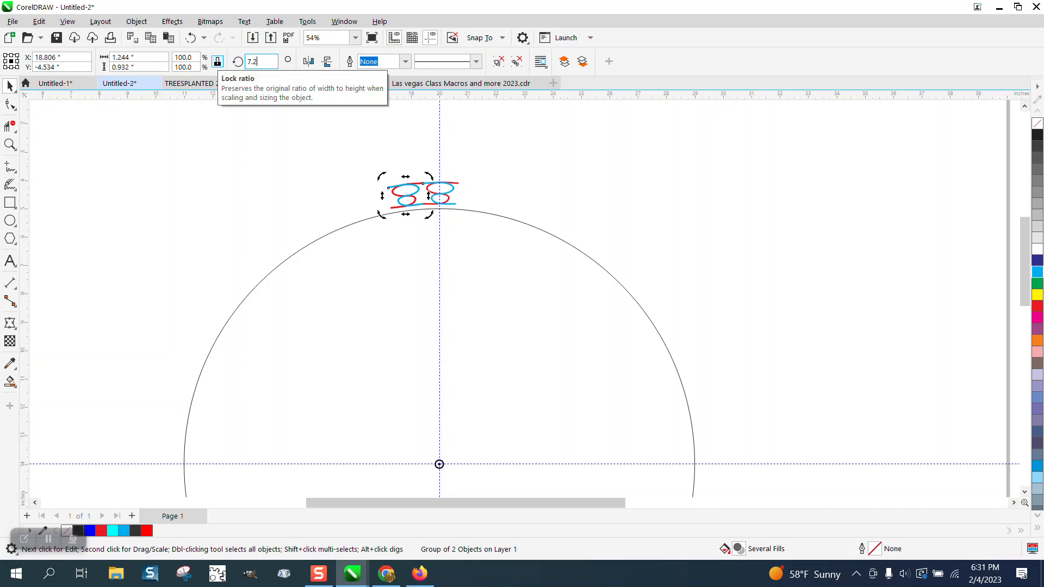
{"action": "type", "text": ".2"}
{"action": "key", "text": "Return"}
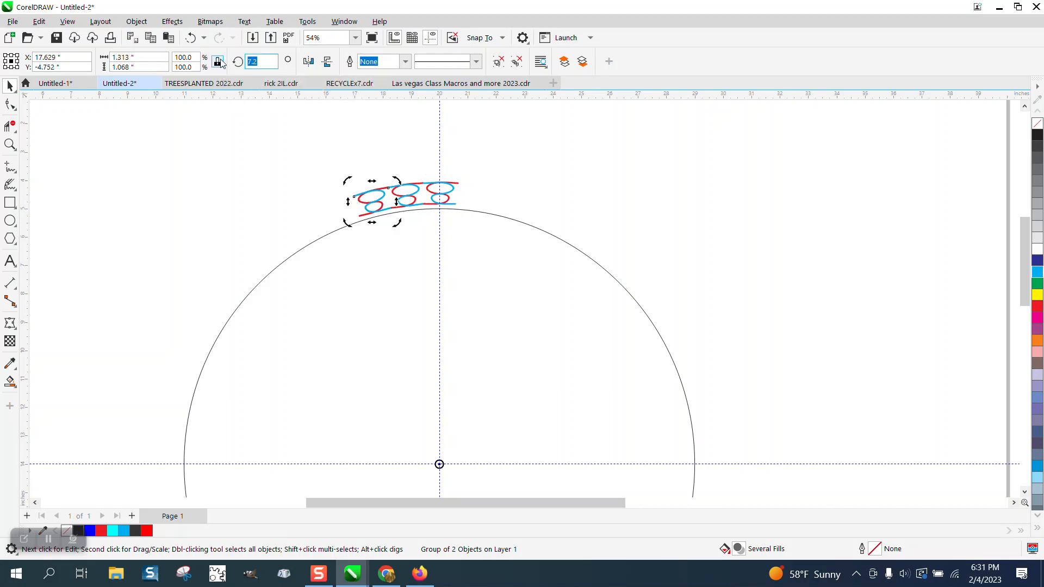
- Try to fill the ring by creating a copy at a 14.54-degree rotation and repeating the duplication around the circle
{"action": "type", "text": "14.54"}
{"action": "key", "text": "Return"}
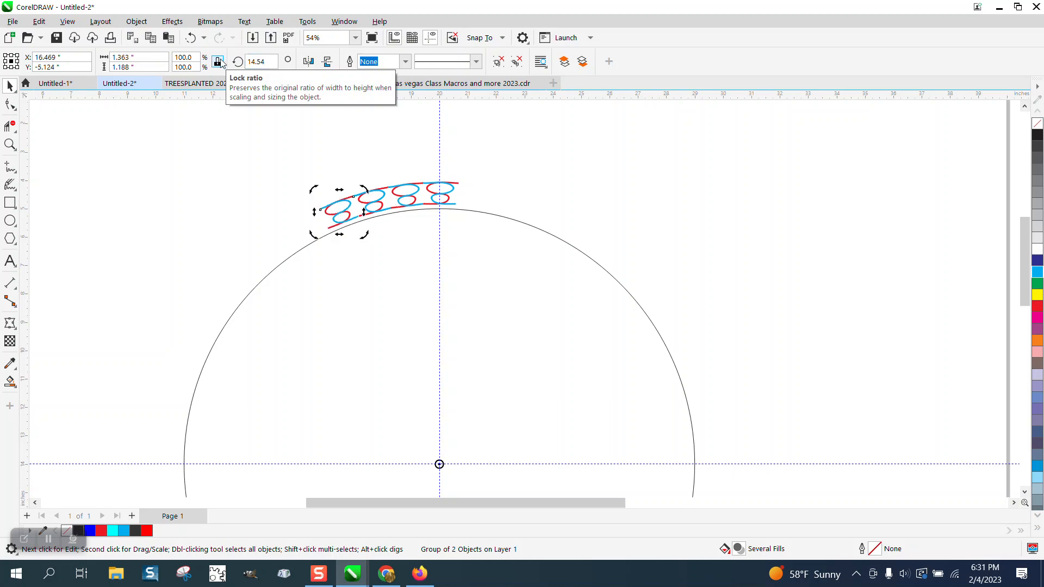
{"action": "key", "text": "ctrl+d"}
{"action": "key", "text": "ctrl+d"}
{"action": "key", "text": "ctrl+d"}
{"action": "key", "text": "ctrl+d"}
{"action": "key", "text": "ctrl+d"}
{"action": "key", "text": "ctrl+d"}
{"action": "key", "text": "ctrl+d"}
{"action": "key", "text": "ctrl+d"}
{"action": "key", "text": "ctrl+d"}
{"action": "key", "text": "ctrl+d"}
{"action": "key", "text": "ctrl+d"}
{"action": "key", "text": "ctrl+d"}
{"action": "key", "text": "ctrl+d"}
{"action": "key", "text": "ctrl+d"}
{"action": "key", "text": "ctrl+d"}
{"action": "key", "text": "ctrl+d"}
{"action": "key", "text": "ctrl+d"}
{"action": "key", "text": "ctrl+d"}
{"action": "key", "text": "ctrl+d"}
{"action": "key", "text": "ctrl+d"}
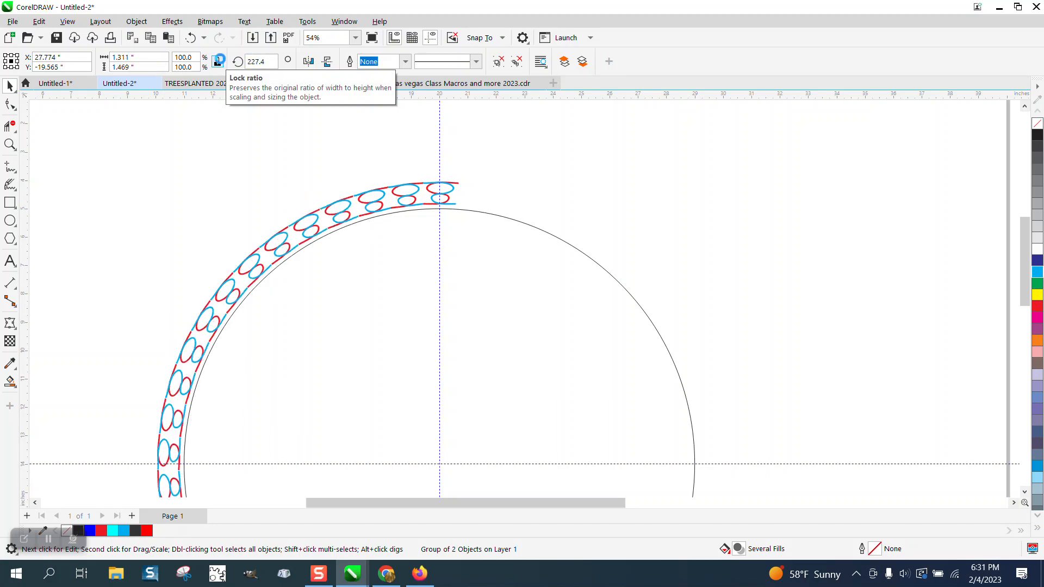
{"action": "key", "text": "ctrl+d"}
{"action": "key", "text": "ctrl+d"}
{"action": "key", "text": "ctrl+d"}
{"action": "key", "text": "ctrl+d"}
{"action": "key", "text": "ctrl+d"}
{"action": "key", "text": "ctrl+d"}
{"action": "key", "text": "ctrl+d"}
{"action": "key", "text": "ctrl+d"}
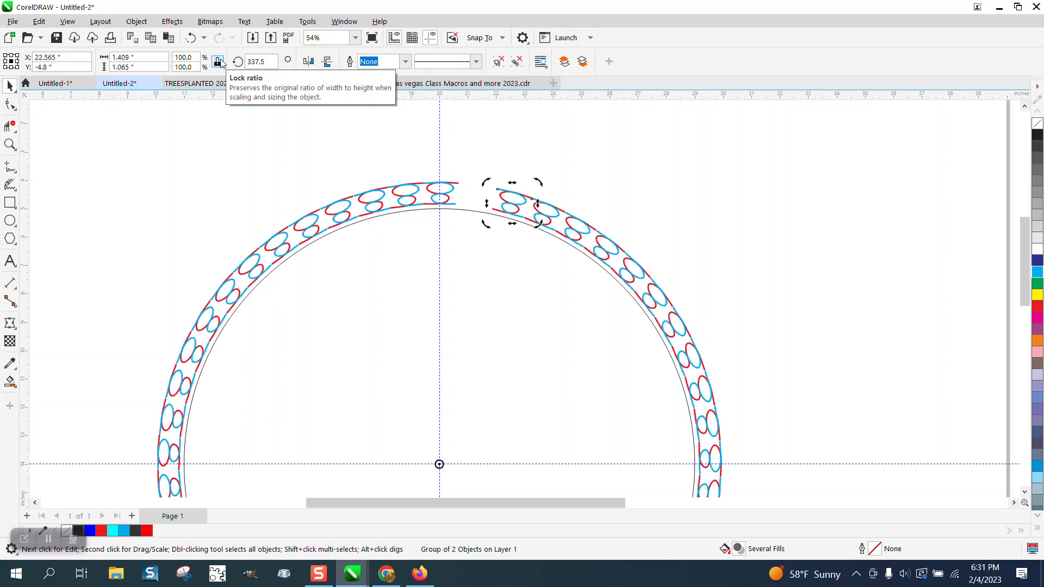
{"action": "key", "text": "ctrl+d"}
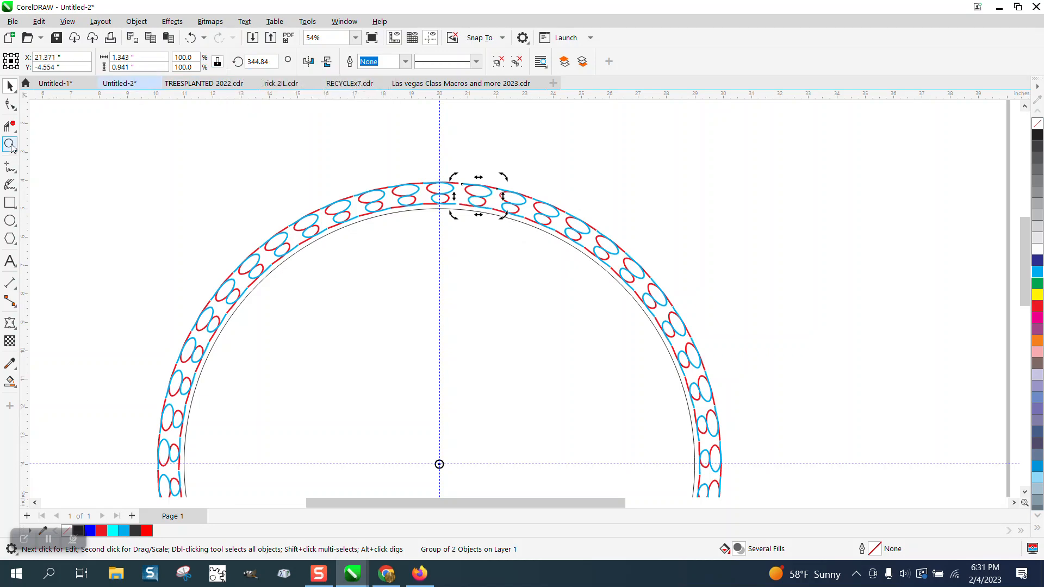
- Inspect the joins at the top of the ring and undo all duplicates made after the 7.2-degree copy
{"action": "left_click", "coordinate": [10, 145]}
{"action": "left_click_drag", "start_coordinate": [444, 175], "coordinate": [556, 245]}
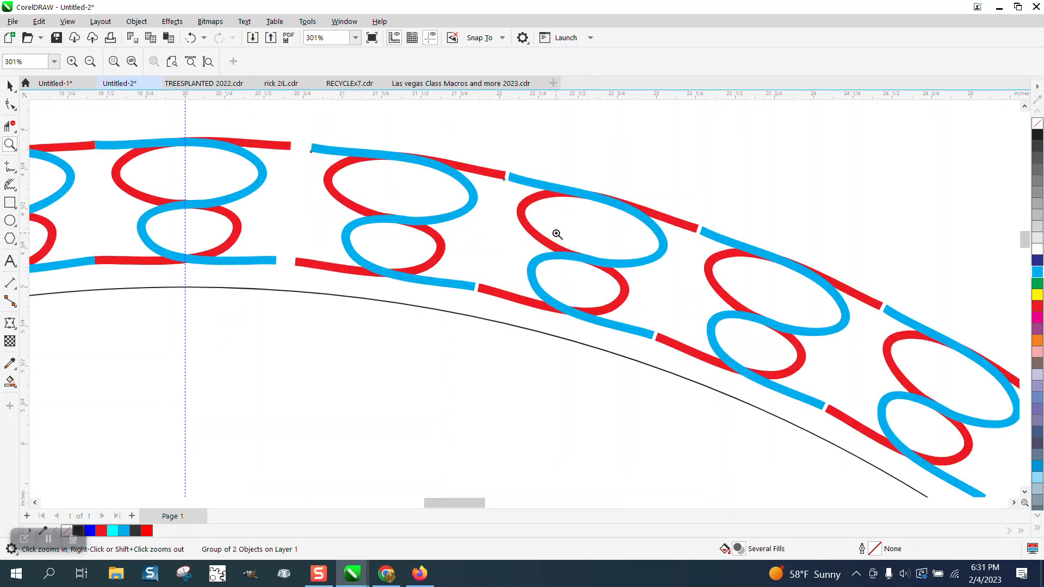
{"action": "scroll", "coordinate": [557, 234], "scroll_direction": "down", "scroll_amount": 3}
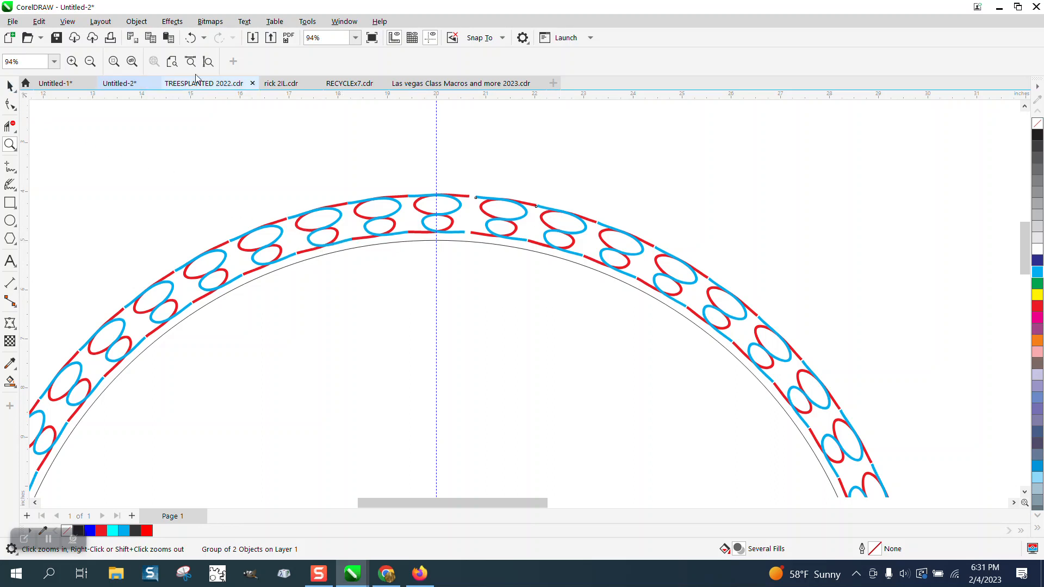
{"action": "left_click", "coordinate": [205, 38]}
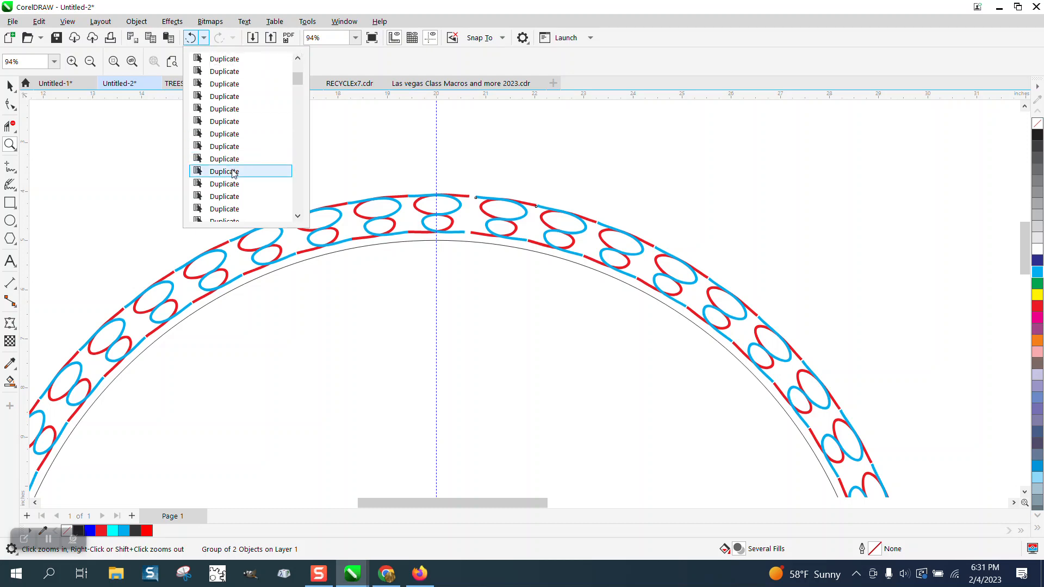
{"action": "scroll", "coordinate": [234, 173], "scroll_direction": "down", "scroll_amount": 5}
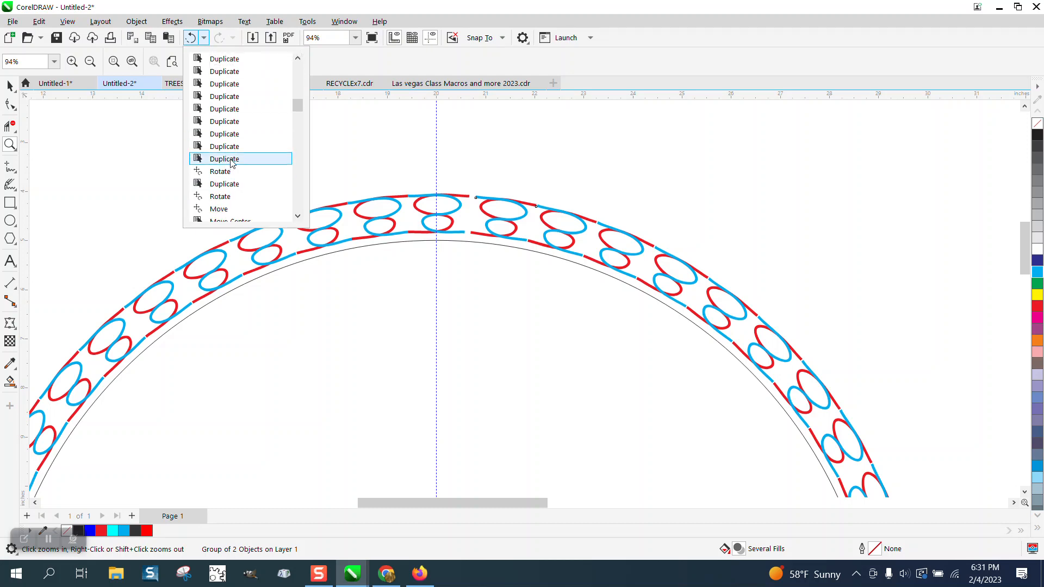
{"action": "left_click", "coordinate": [232, 159]}
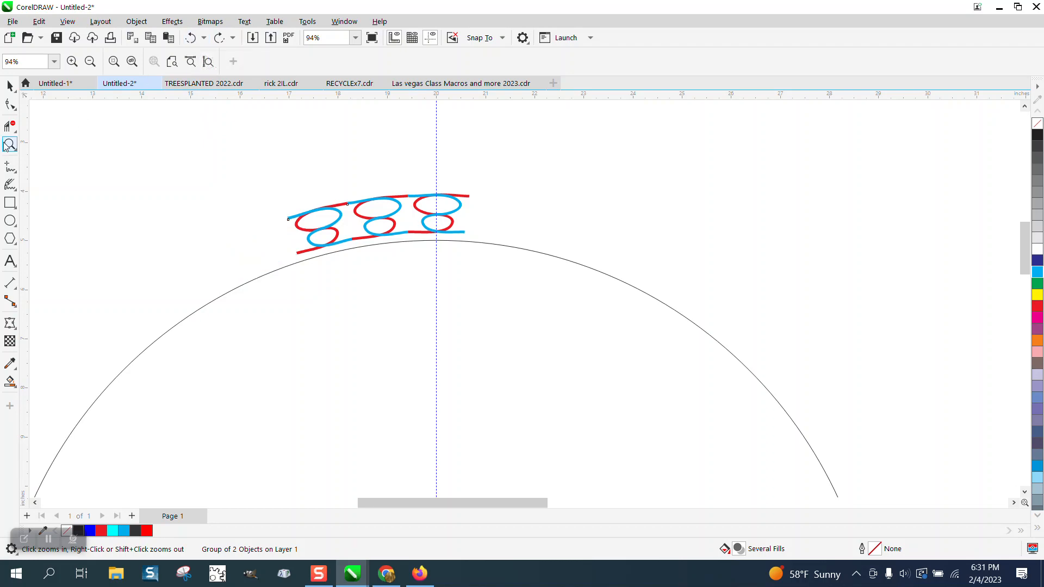
- Check the joins between the three S groups and create a copy of the leftmost one at a 14.4-degree rotation about the circle's centre
{"action": "left_click_drag", "start_coordinate": [291, 213], "coordinate": [445, 252]}
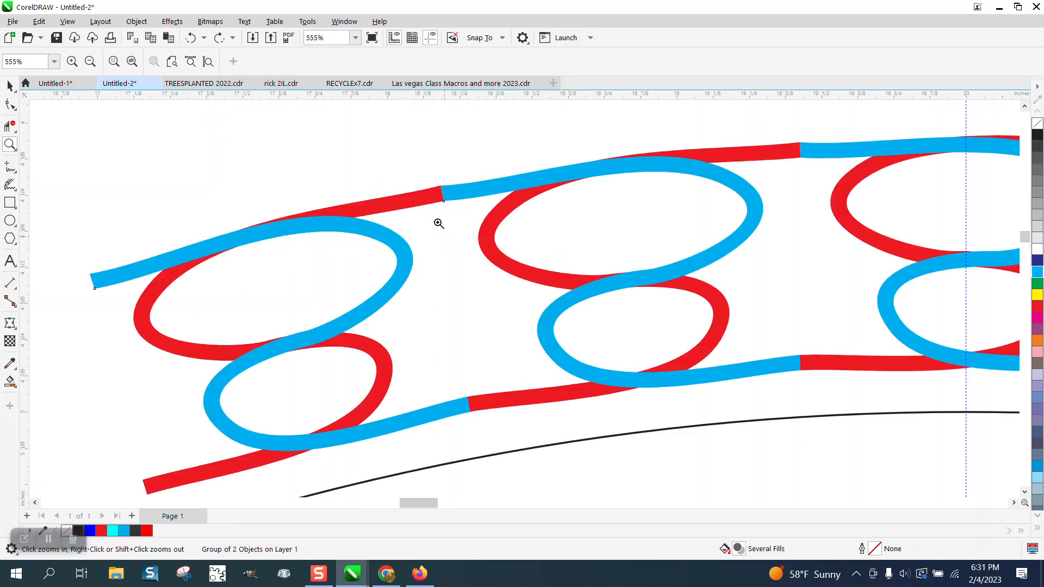
{"action": "left_click", "coordinate": [9, 85]}
{"action": "scroll", "coordinate": [261, 155], "scroll_direction": "down", "scroll_amount": 2}
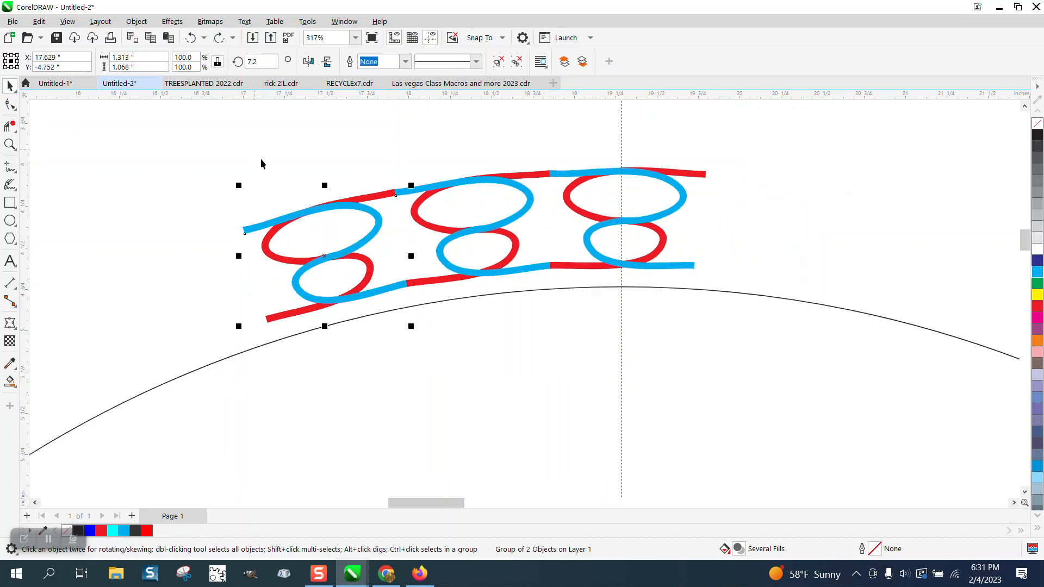
{"action": "scroll", "coordinate": [338, 234], "scroll_direction": "down", "scroll_amount": 2}
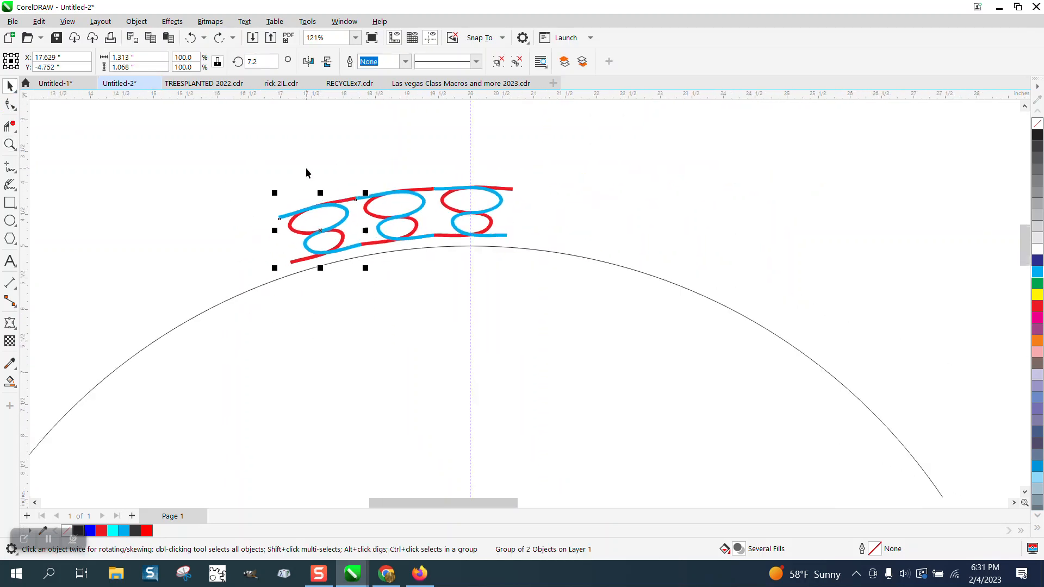
{"action": "scroll", "coordinate": [318, 209], "scroll_direction": "down", "scroll_amount": 3}
{"action": "left_click", "coordinate": [333, 205]}
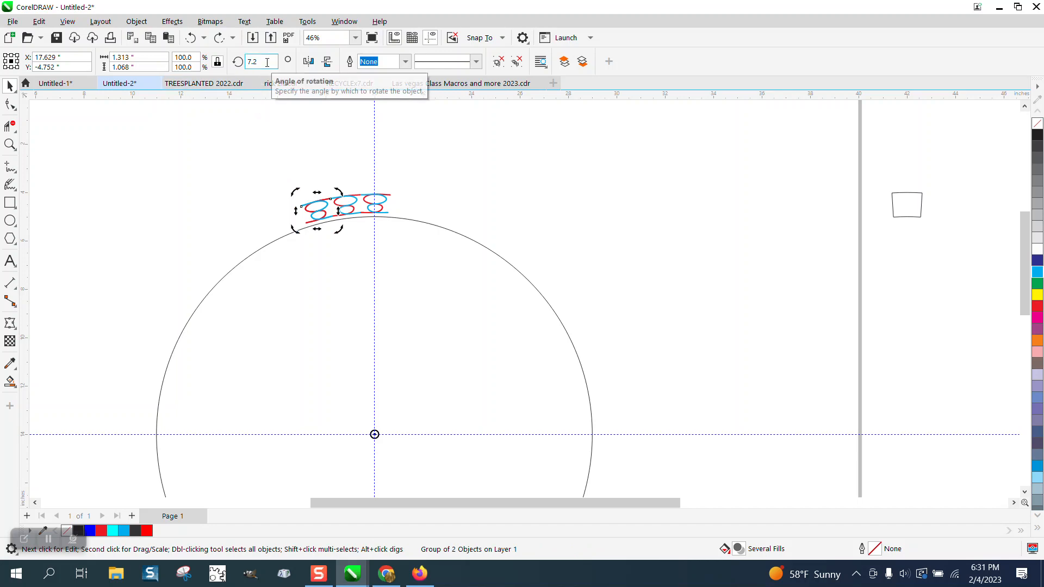
{"action": "left_click_drag", "start_coordinate": [270, 64], "coordinate": [229, 62]}
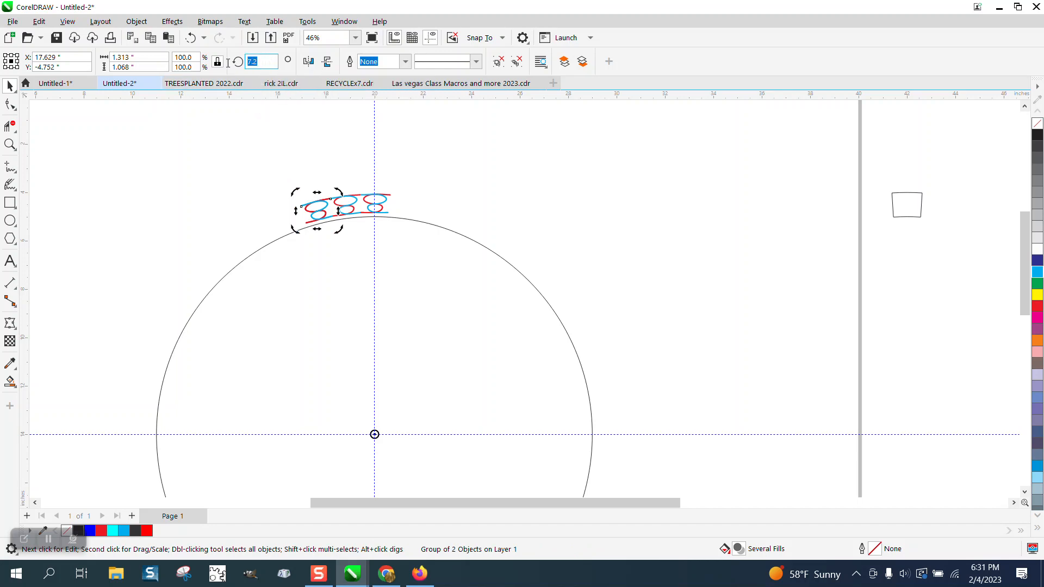
{"action": "type", "text": "14.4"}
{"action": "key", "text": "Return"}
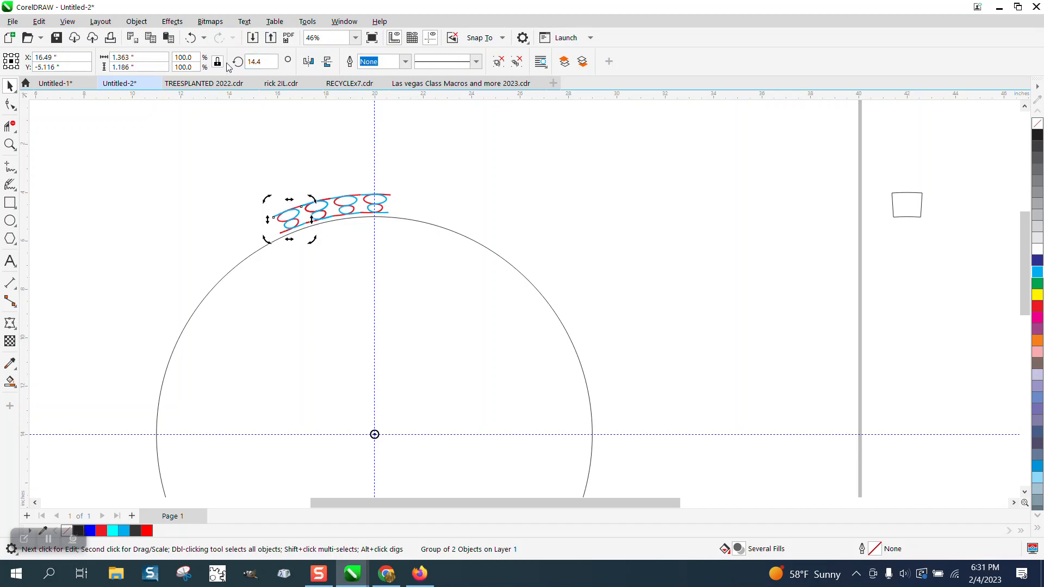
- Repeat the rotated copy around the large circle until the ring of S groups closes at the top
{"action": "key", "text": "ctrl+r"}
{"action": "key", "text": "ctrl+r"}
{"action": "key", "text": "ctrl+r"}
{"action": "key", "text": "ctrl+r"}
{"action": "key", "text": "ctrl+r"}
{"action": "key", "text": "ctrl+r"}
{"action": "key", "text": "ctrl+r"}
{"action": "key", "text": "ctrl+r"}
{"action": "key", "text": "ctrl+r"}
{"action": "key", "text": "ctrl+r"}
{"action": "key", "text": "ctrl+r"}
{"action": "key", "text": "ctrl+r"}
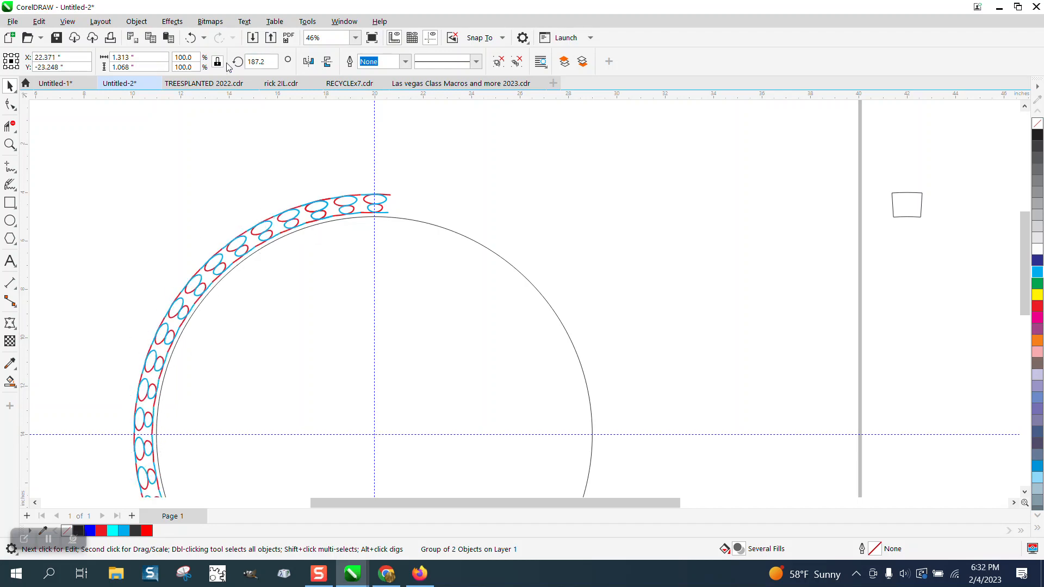
{"action": "key", "text": "ctrl+r"}
{"action": "key", "text": "ctrl+r"}
{"action": "key", "text": "ctrl+r"}
{"action": "key", "text": "ctrl+r"}
{"action": "key", "text": "ctrl+r"}
{"action": "key", "text": "ctrl+r"}
{"action": "key", "text": "ctrl+r"}
{"action": "key", "text": "ctrl+r"}
{"action": "key", "text": "ctrl+r"}
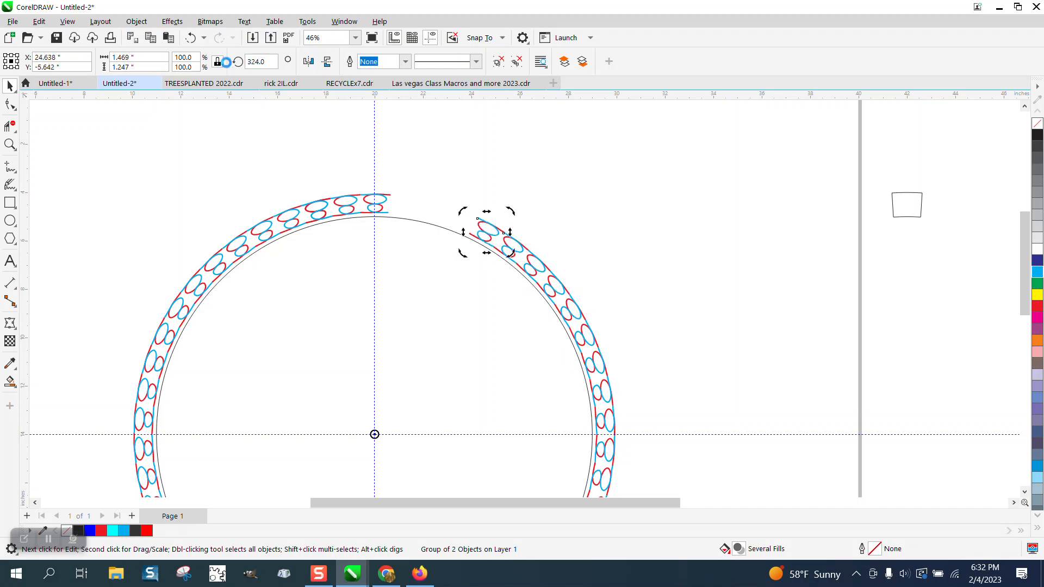
{"action": "key", "text": "ctrl+r"}
{"action": "key", "text": "ctrl+r"}
{"action": "key", "text": "ctrl+r"}
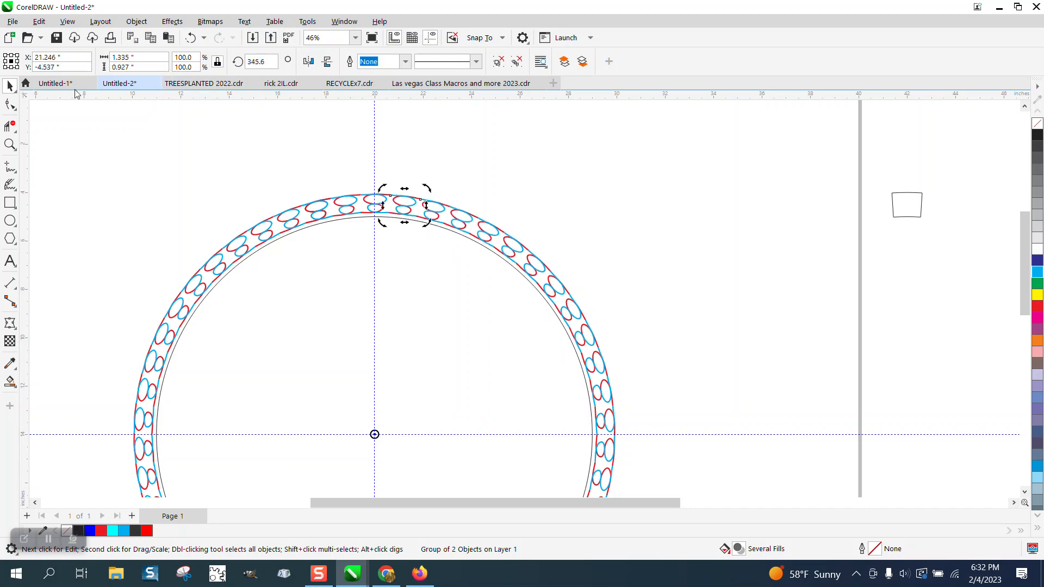
- Examine how the S groups join and overlap near the vertical guideline at the top of the closed ring
{"action": "left_click", "coordinate": [10, 144]}
{"action": "left_click_drag", "start_coordinate": [403, 216], "coordinate": [422, 226]}
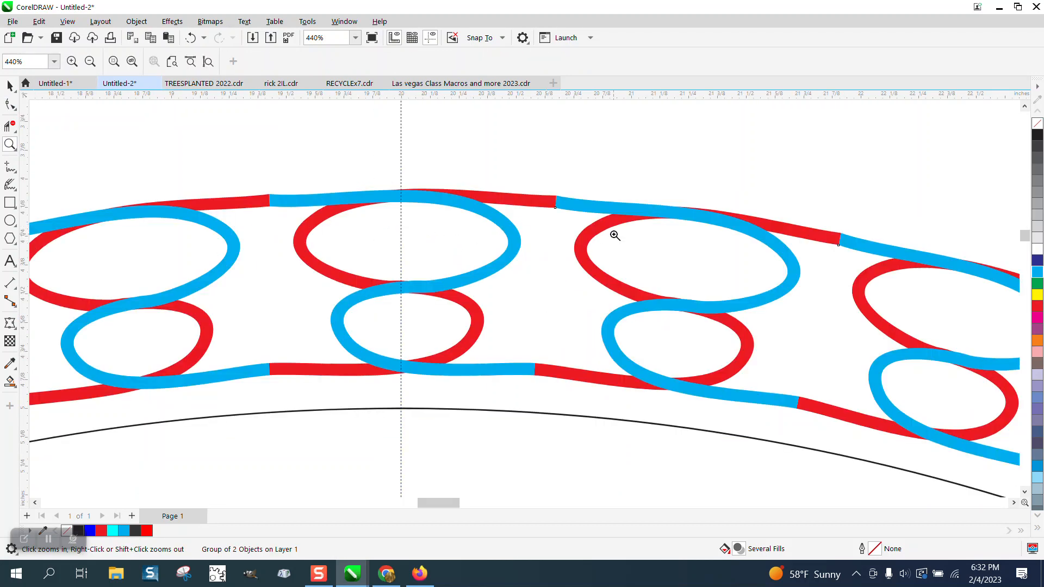
{"action": "scroll", "coordinate": [540, 218], "scroll_direction": "down", "scroll_amount": 4}
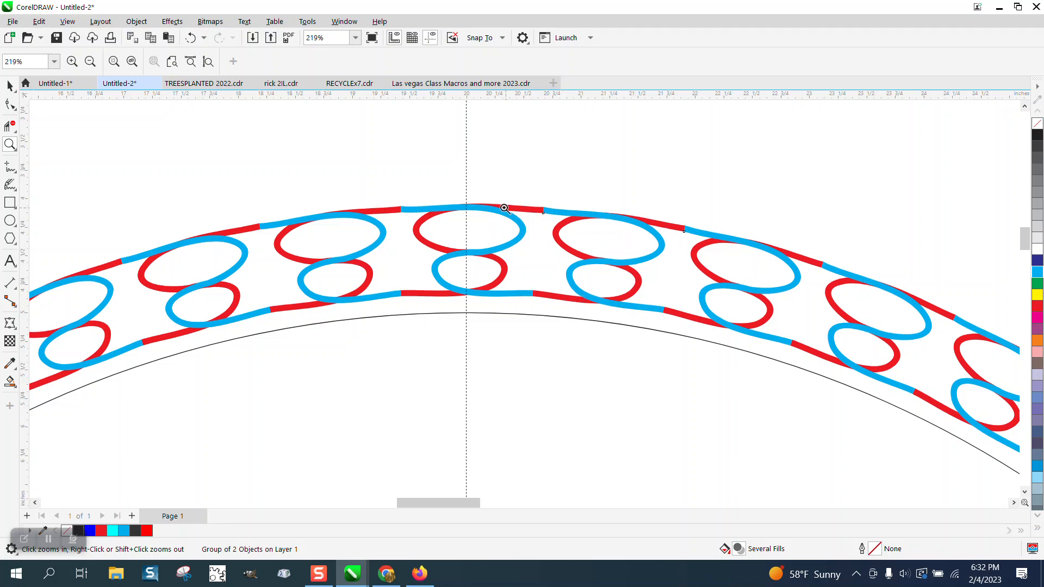
{"action": "scroll", "coordinate": [468, 241], "scroll_direction": "down", "scroll_amount": 2}
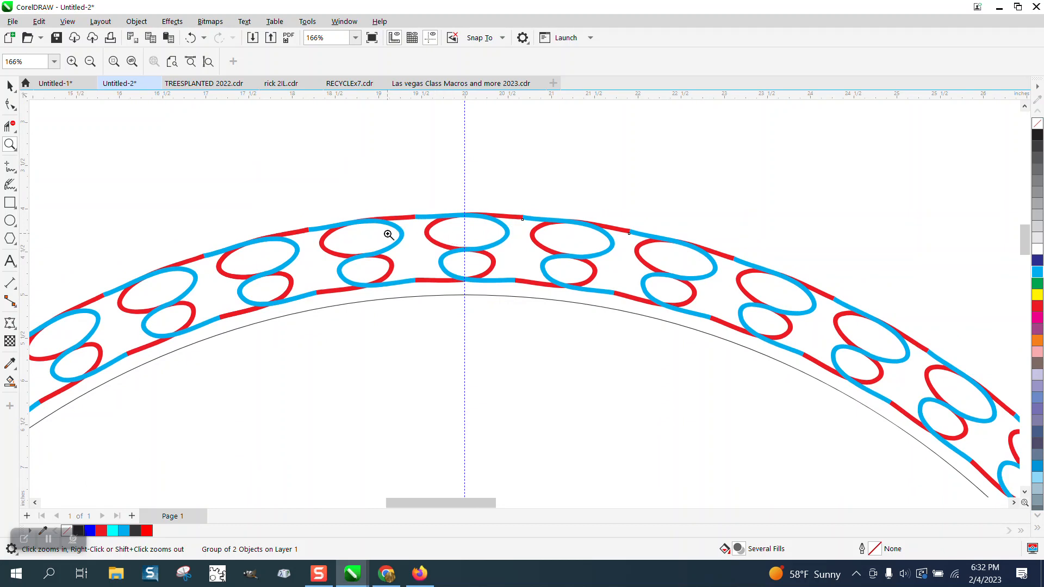
{"action": "scroll", "coordinate": [472, 255], "scroll_direction": "up", "scroll_amount": 15}
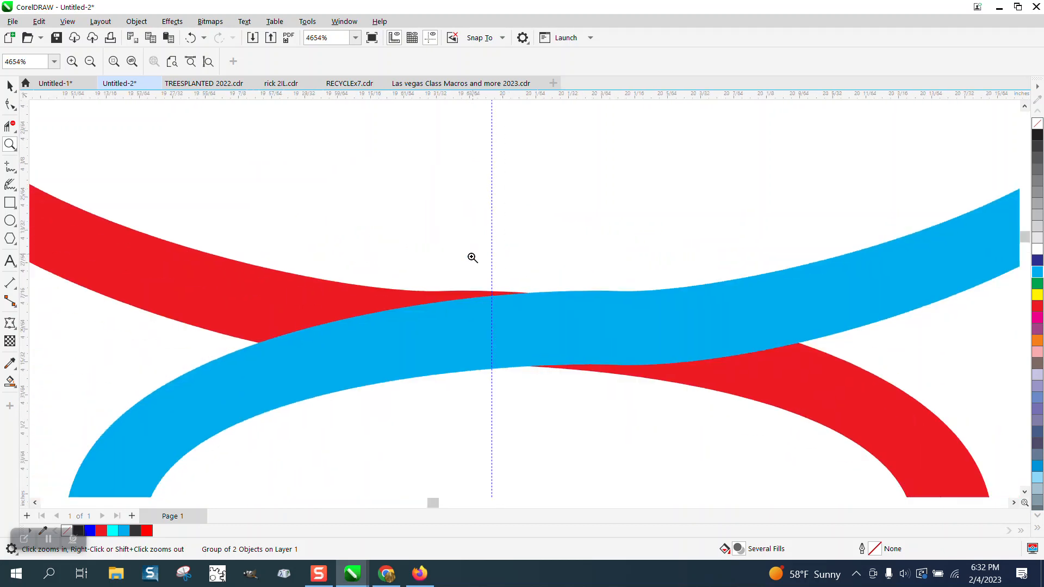
{"action": "scroll", "coordinate": [472, 256], "scroll_direction": "down", "scroll_amount": 20}
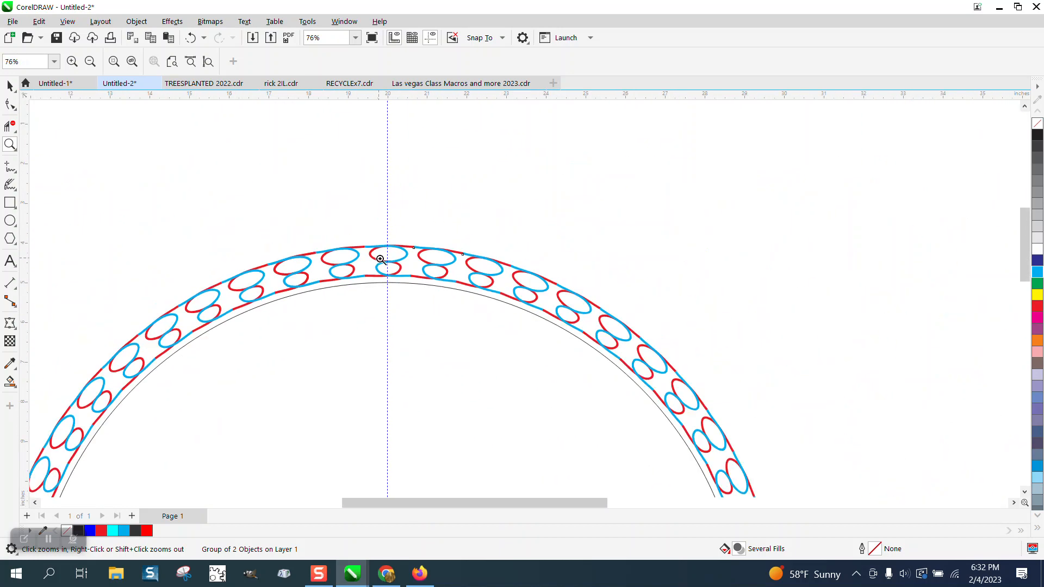
- Examine the joins and curve shapes in the separate red and dark blue ring beside the page
{"action": "scroll", "coordinate": [503, 275], "scroll_direction": "down", "scroll_amount": 3}
{"action": "left_click_drag", "start_coordinate": [857, 239], "coordinate": [913, 277]}
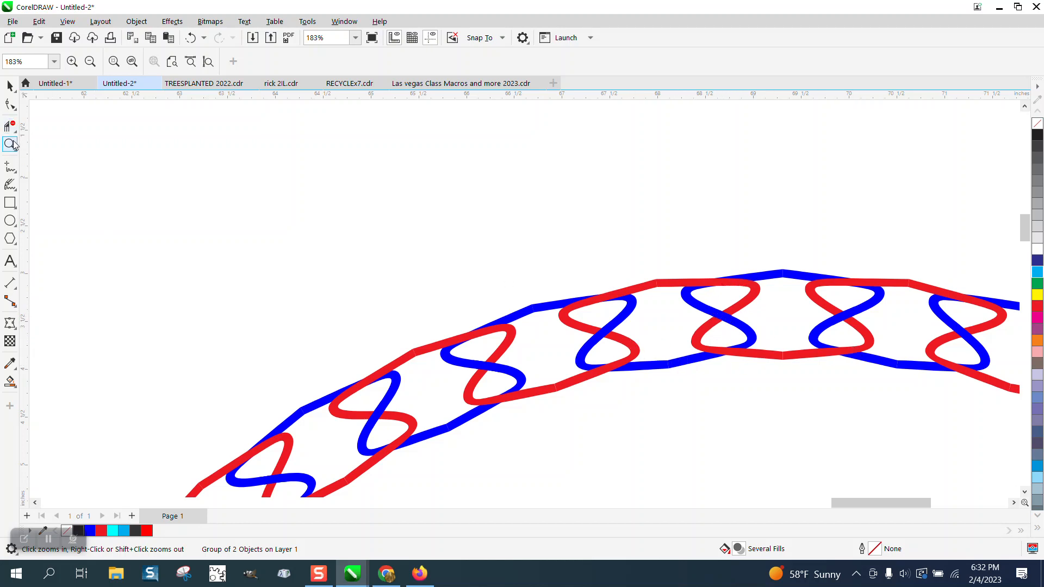
{"action": "left_click_drag", "start_coordinate": [657, 267], "coordinate": [805, 398]}
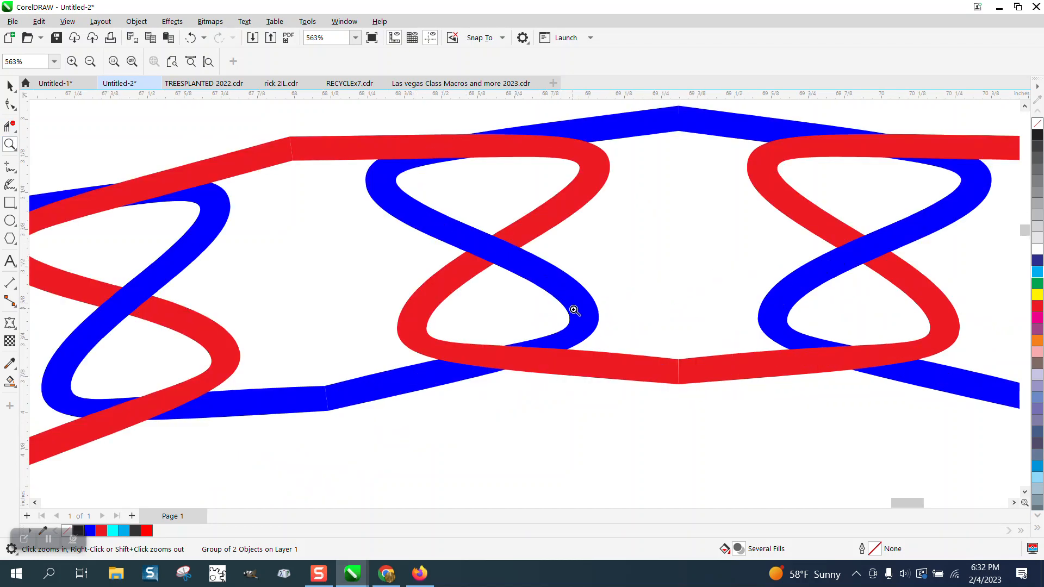
{"action": "scroll", "coordinate": [481, 382], "scroll_direction": "down", "scroll_amount": 1}
{"action": "scroll", "coordinate": [481, 381], "scroll_direction": "down", "scroll_amount": 20}
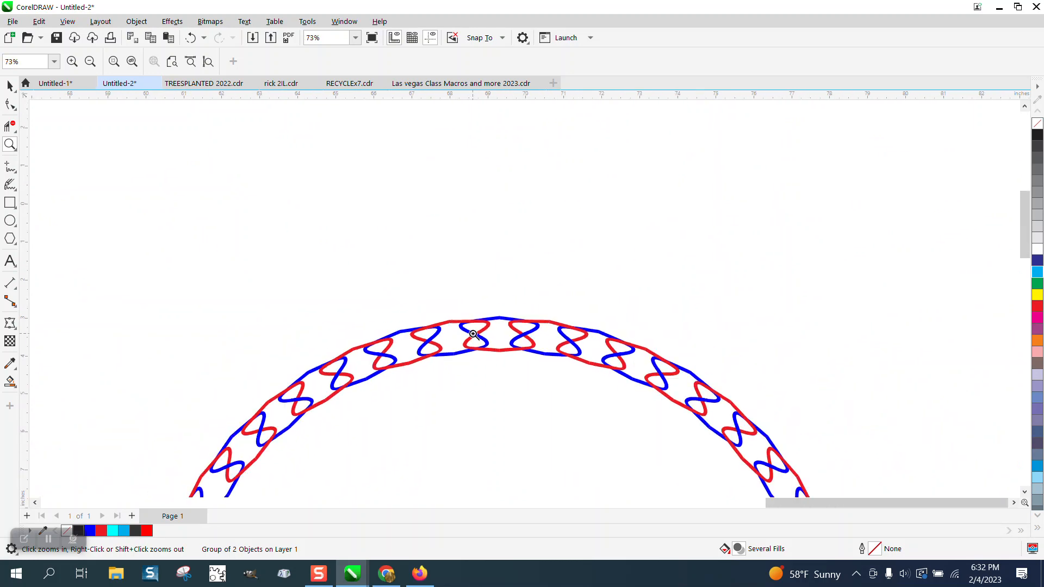
- Compare the joins and curve ends of the red and light blue ring around the vertical guideline
{"action": "left_click_drag", "start_coordinate": [270, 319], "coordinate": [335, 348]}
{"action": "left_click_drag", "start_coordinate": [276, 262], "coordinate": [401, 335]}
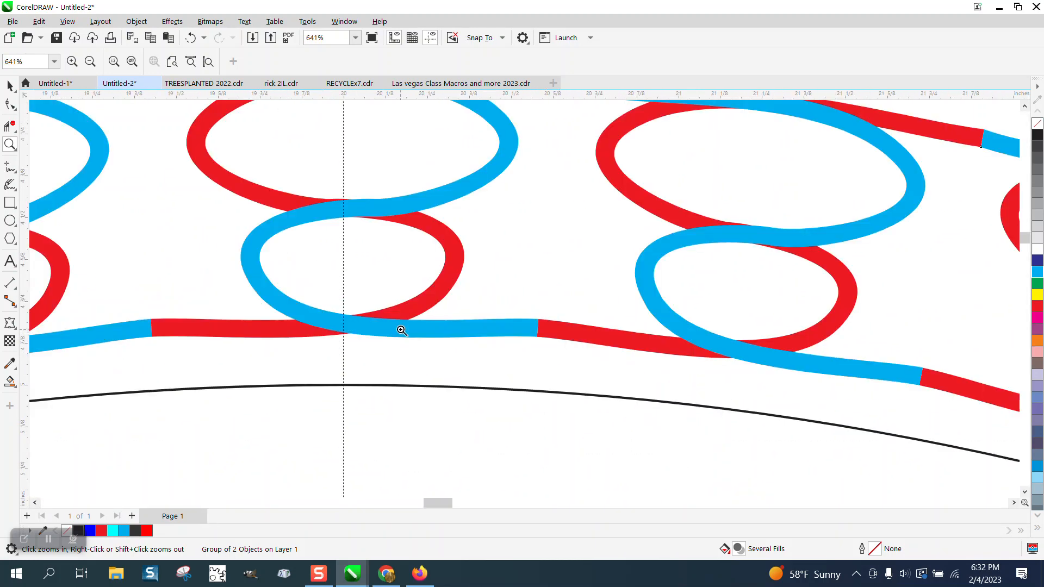
{"action": "scroll", "coordinate": [401, 330], "scroll_direction": "down", "scroll_amount": 2}
{"action": "scroll", "coordinate": [402, 322], "scroll_direction": "down", "scroll_amount": 1}
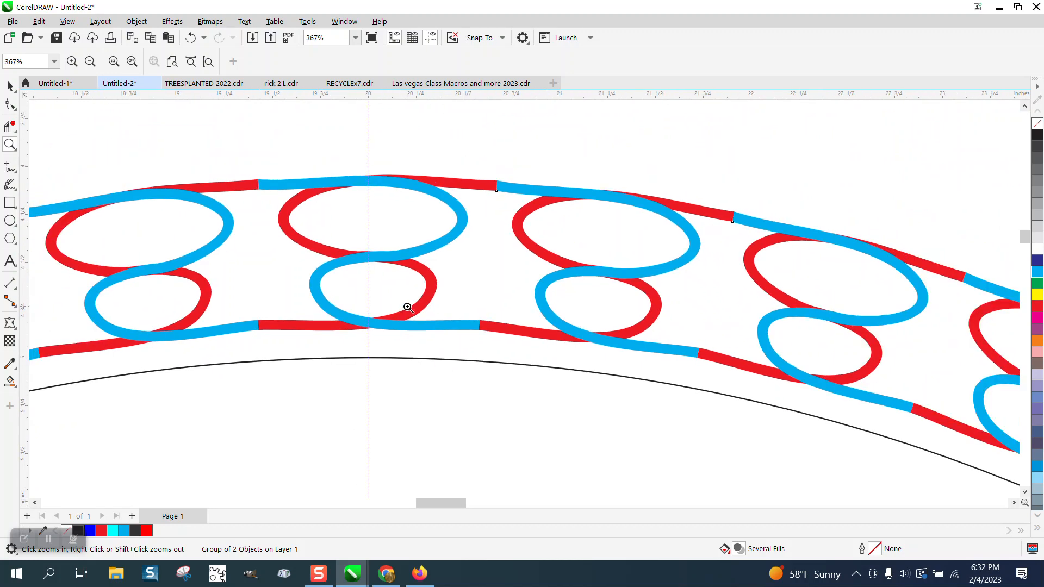
{"action": "scroll", "coordinate": [403, 338], "scroll_direction": "down", "scroll_amount": 3}
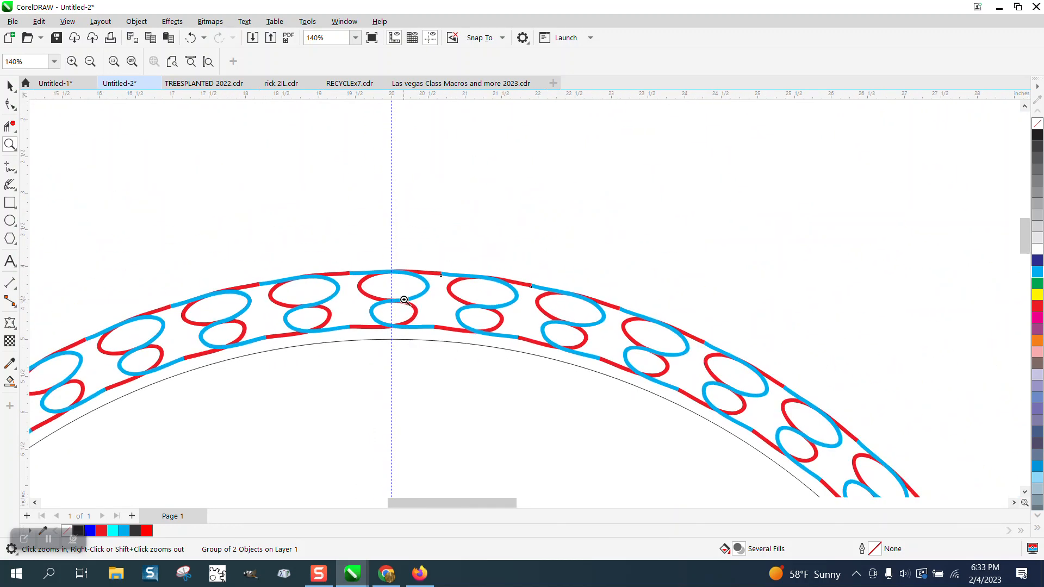
{"action": "scroll", "coordinate": [396, 291], "scroll_direction": "down", "scroll_amount": 1}
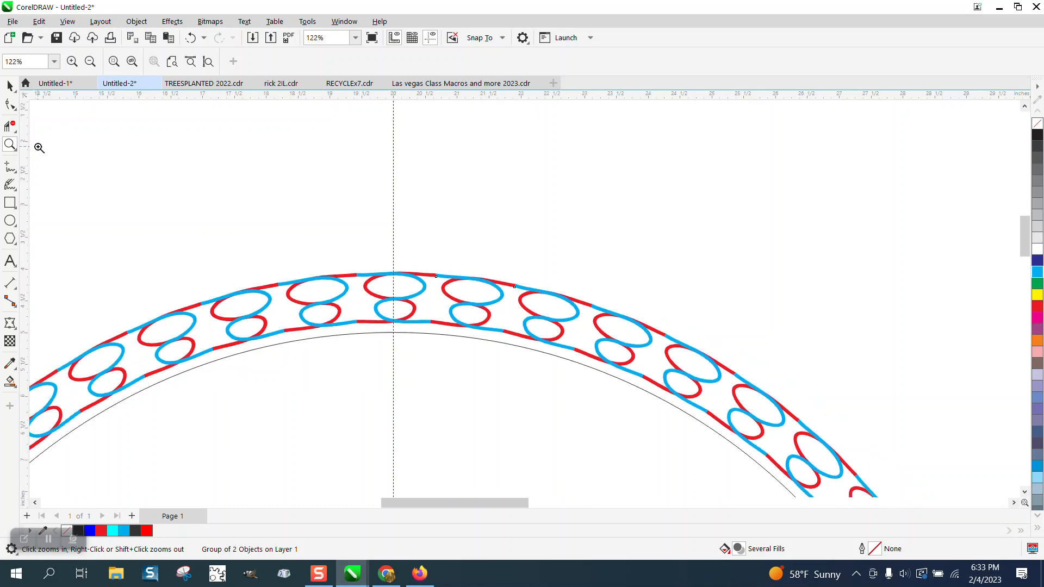
{"action": "left_click_drag", "start_coordinate": [491, 329], "coordinate": [491, 328]}
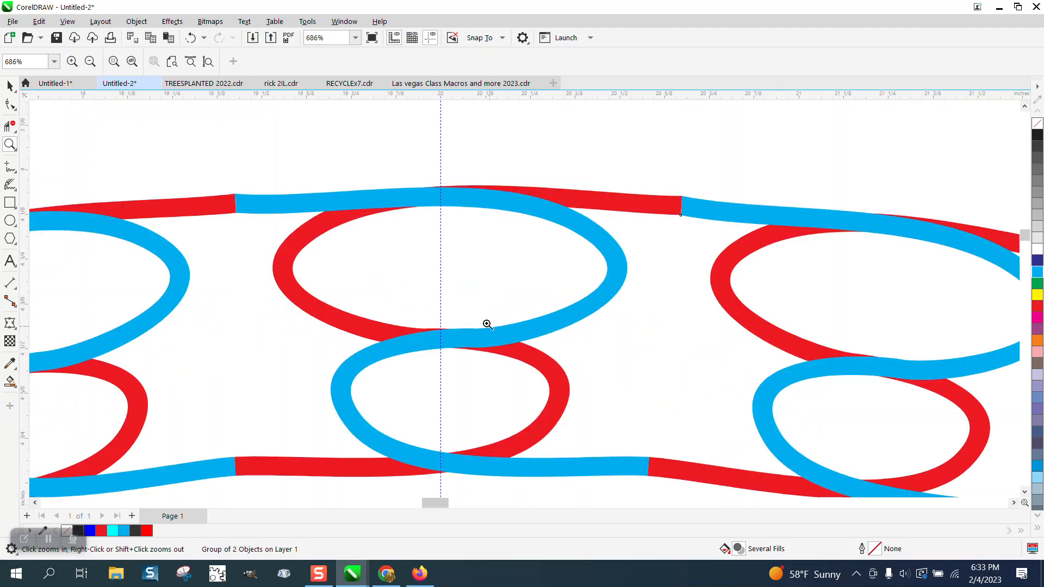